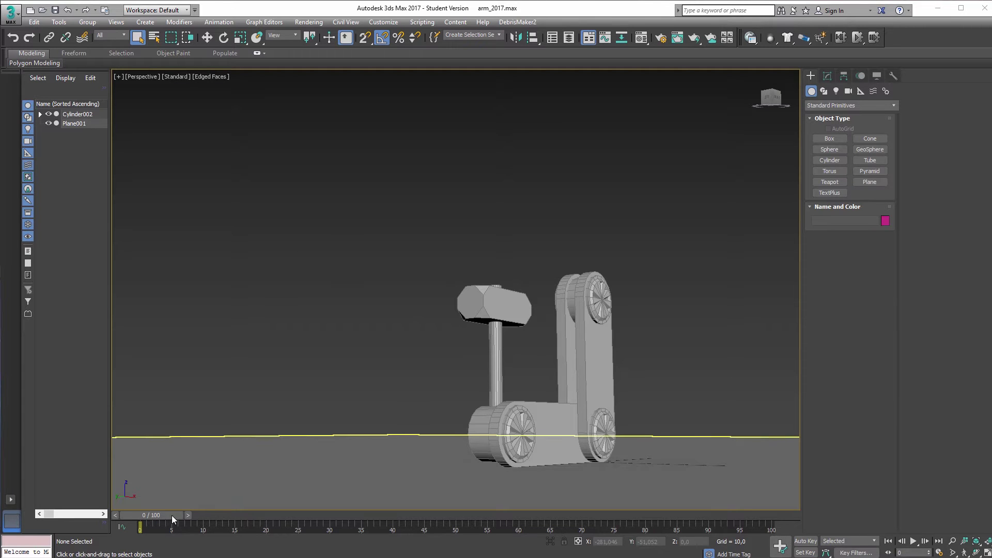
# Scrub the arm animation to frame 19, play it, rewind to frame 0, and select the arm hierarchy
pyautogui.moveTo(166, 516); pyautogui.dragTo(718, 523)
pyautogui.press('/')
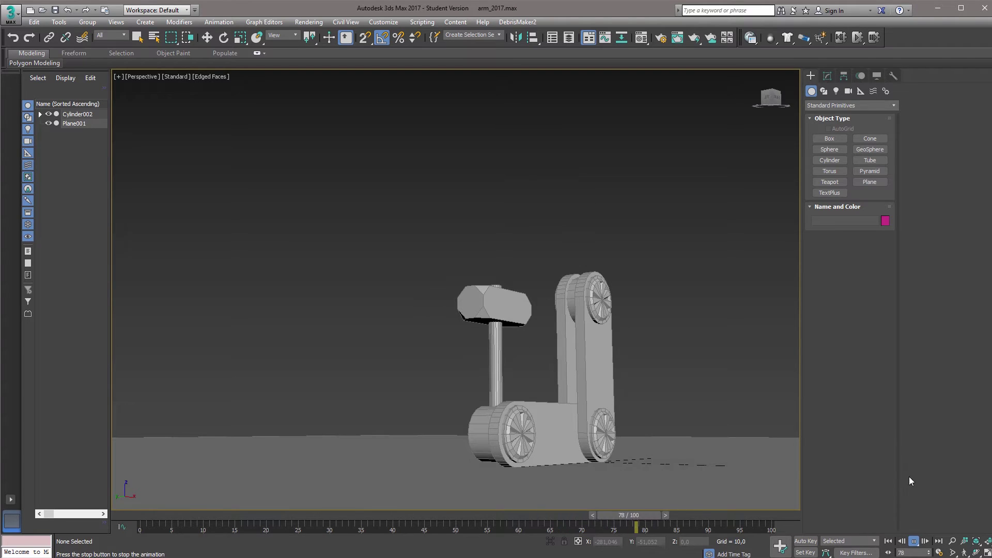
pyautogui.press('Home')
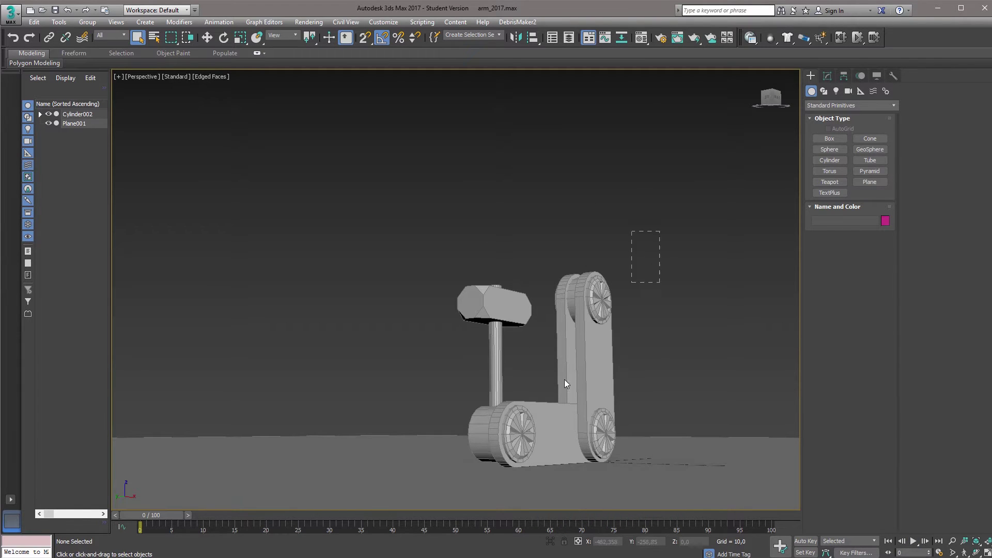
pyautogui.doubleClick(564, 383)
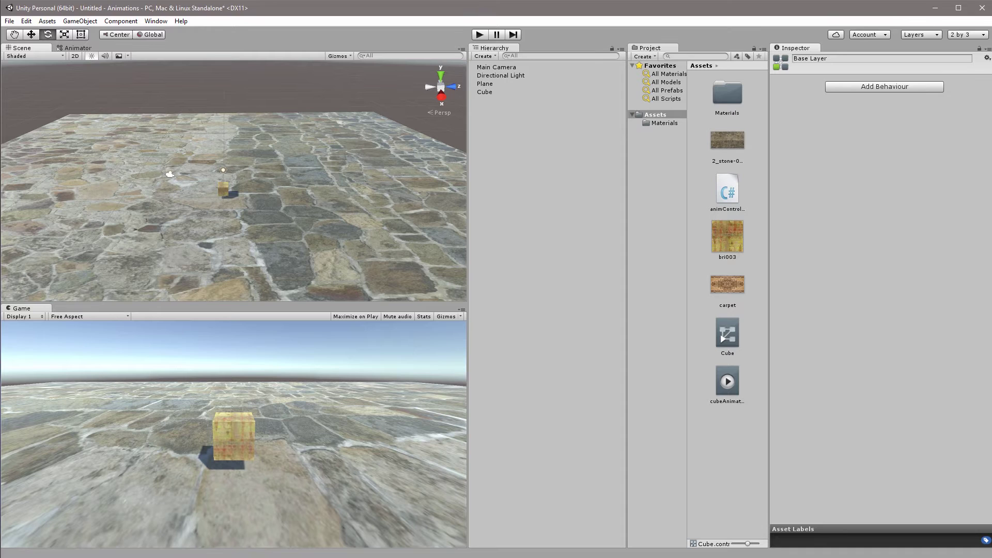
# Import the arm_02 FBX into the Assets folder and show its import settings in the Inspector
pyautogui.moveTo(618, 195); pyautogui.dragTo(730, 436)
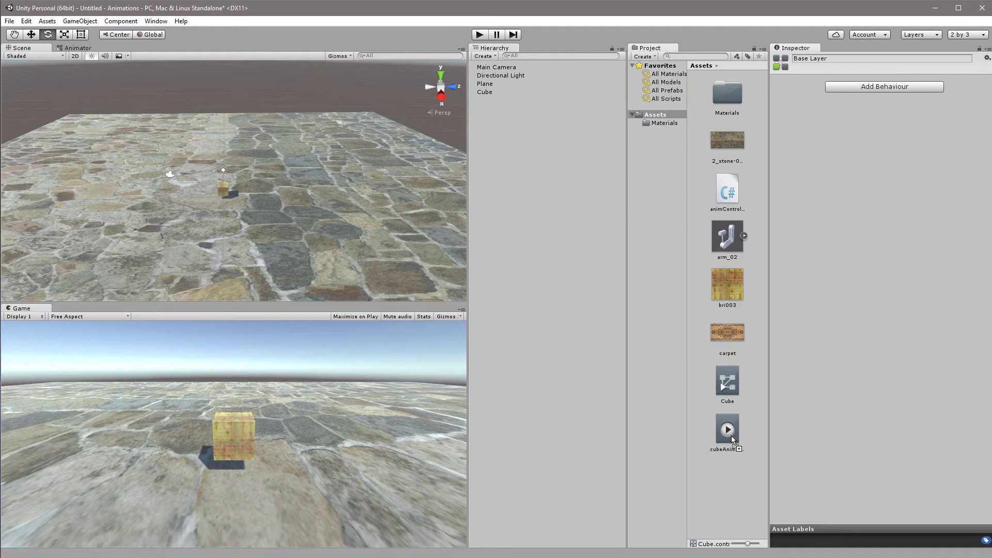
pyautogui.click(737, 462)
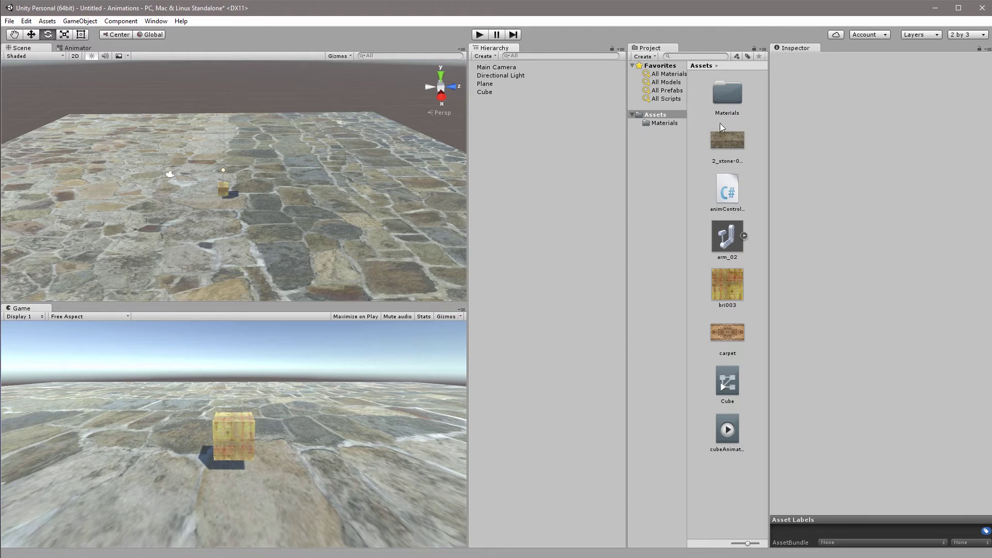
pyautogui.click(724, 237)
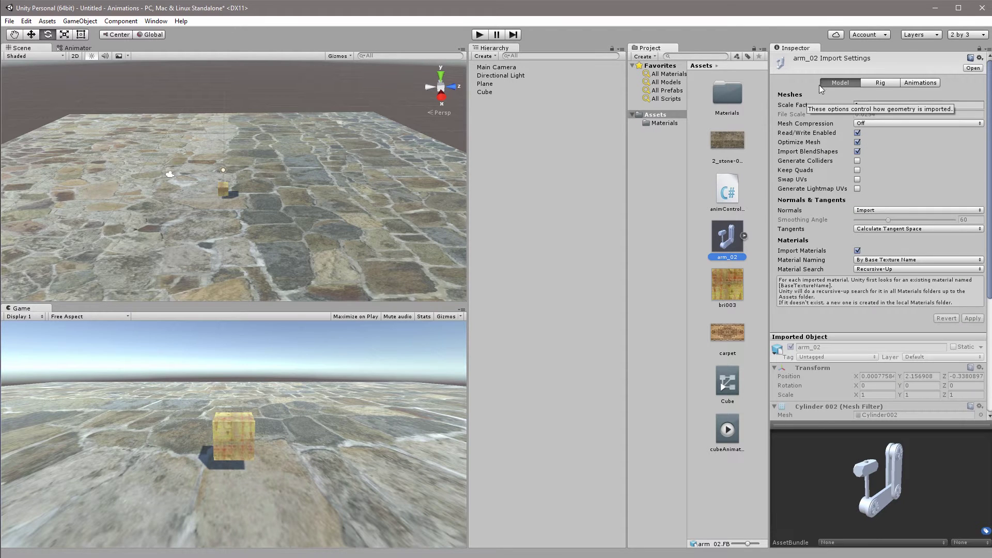
# Clamp the Take 001 clip to frames 0–50, giving a 1.667-second length
pyautogui.click(923, 82)
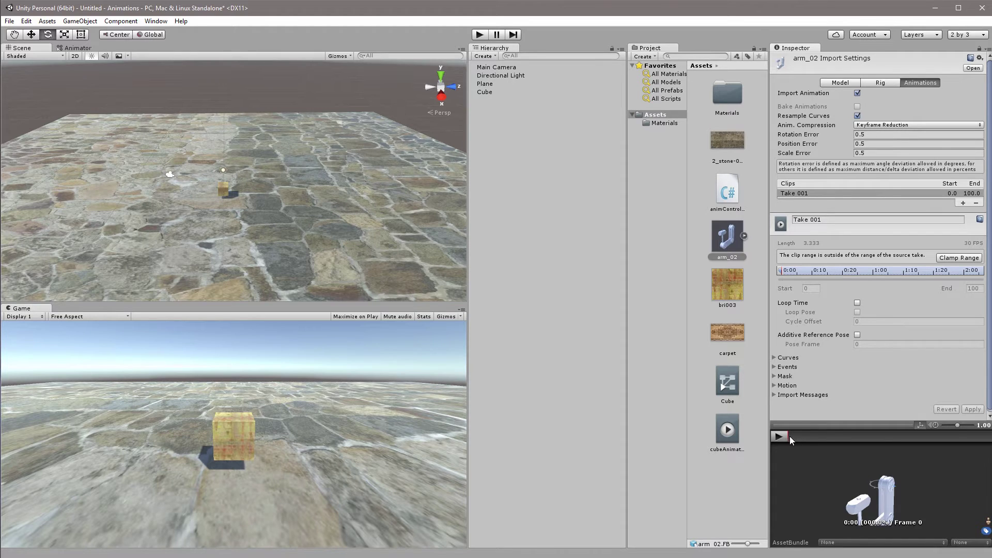
pyautogui.moveTo(789, 436)
pyautogui.mouseDown()
pyautogui.moveTo(960, 437)
pyautogui.moveTo(783, 440)
pyautogui.mouseUp()
pyautogui.click(954, 258)
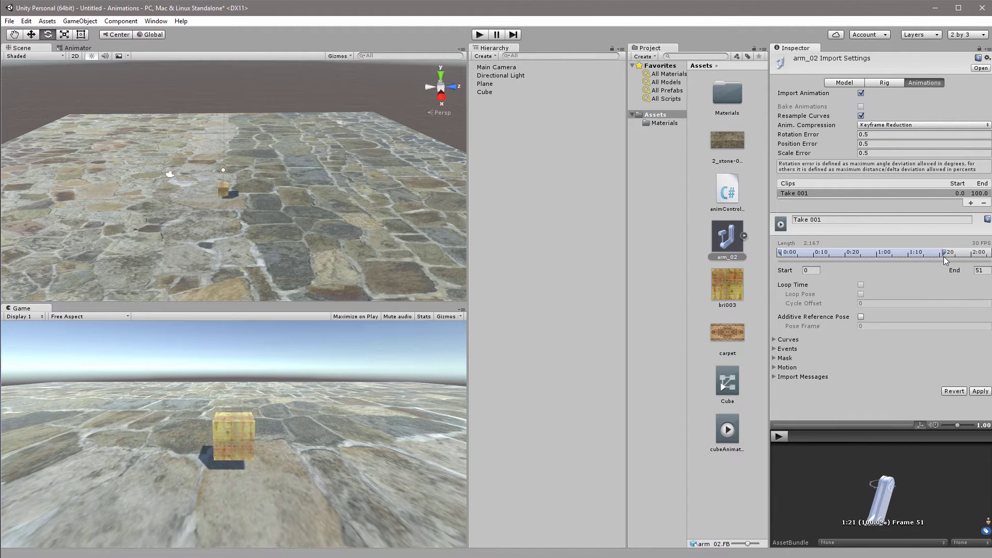
pyautogui.moveTo(885, 493); pyautogui.dragTo(840, 503)
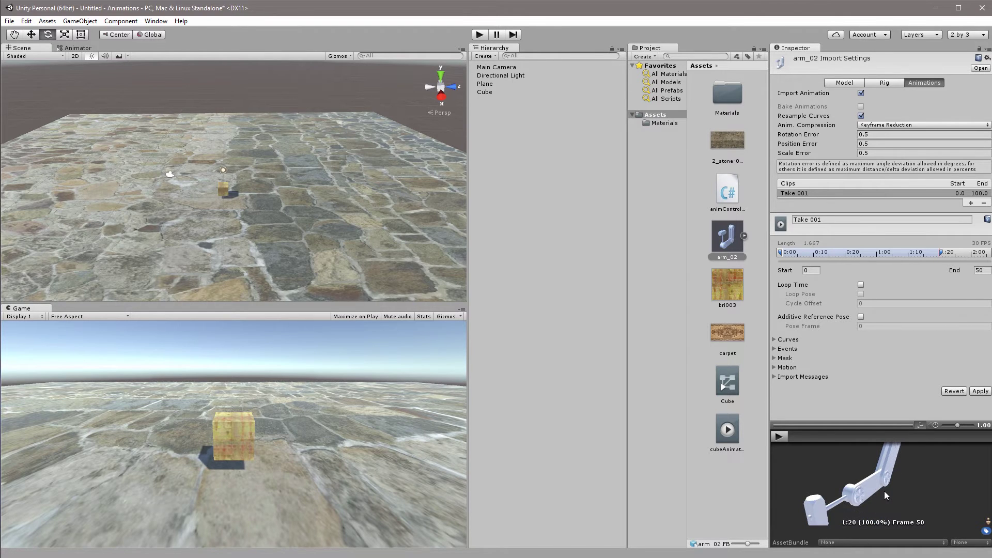
# Rename the 0–50 clip to 'hit' and add a 'rollback' clip spanning frames 55–65
pyautogui.click(941, 220)
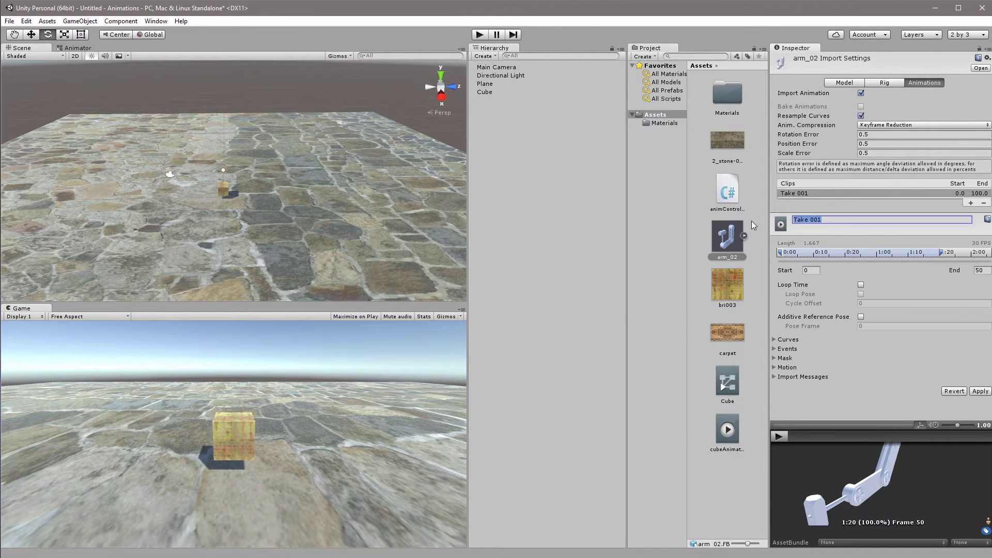
pyautogui.write('hit')
pyautogui.click(970, 203)
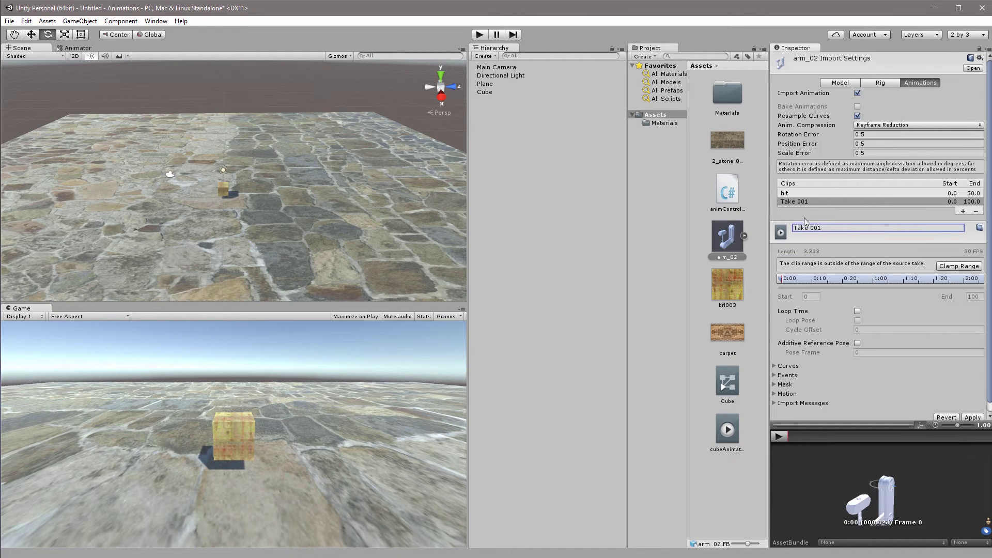
pyautogui.click(827, 227)
pyautogui.write('rollback')
pyautogui.click(957, 266)
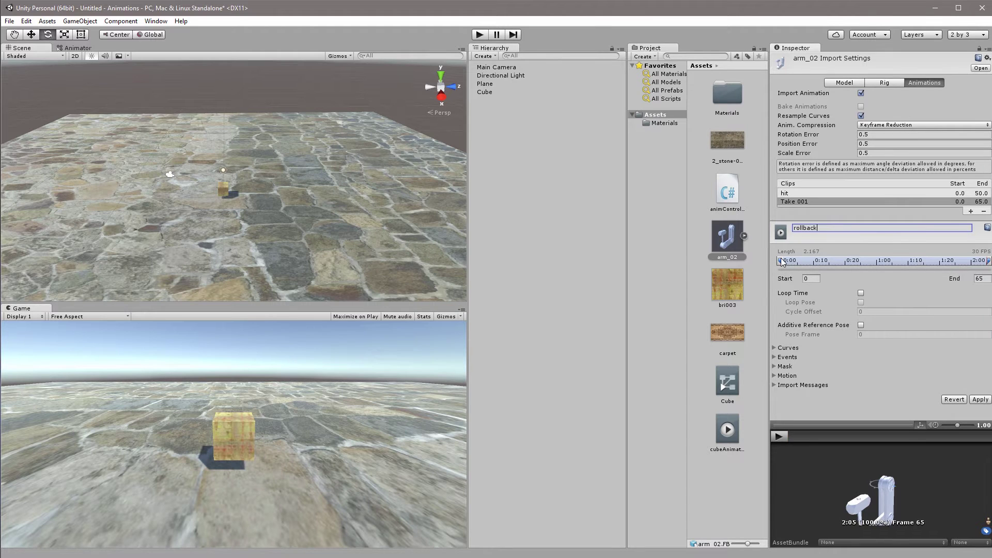
pyautogui.moveTo(780, 260); pyautogui.dragTo(958, 273)
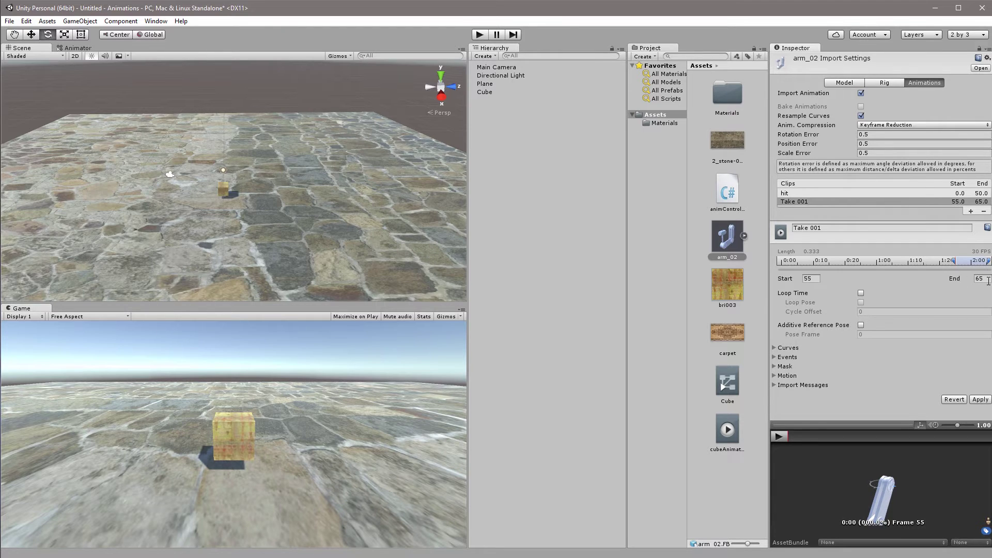
pyautogui.click(818, 228)
pyautogui.write('rollback')
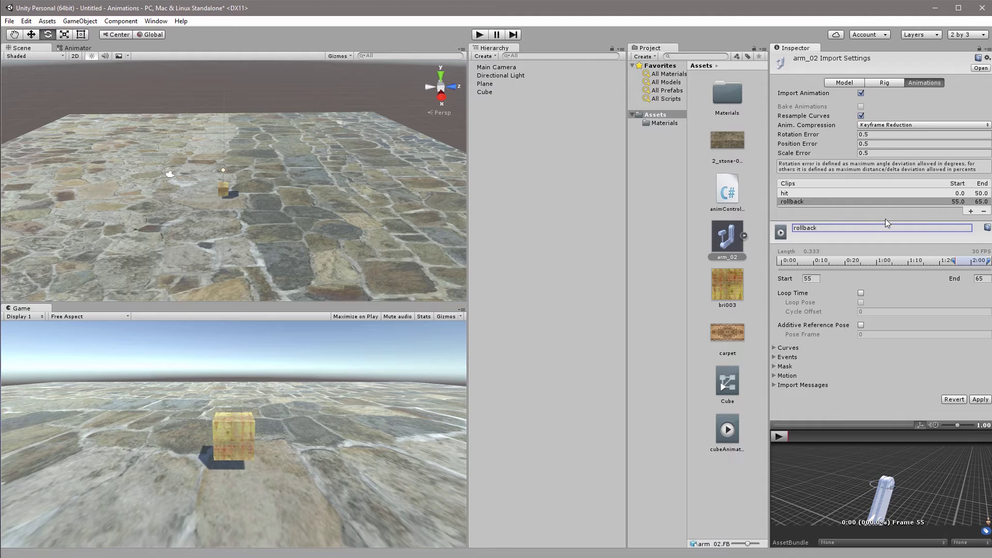
# Add arm_02 to the scene, apply its pending import settings, and place it beside the cube
pyautogui.moveTo(723, 253); pyautogui.dragTo(539, 202)
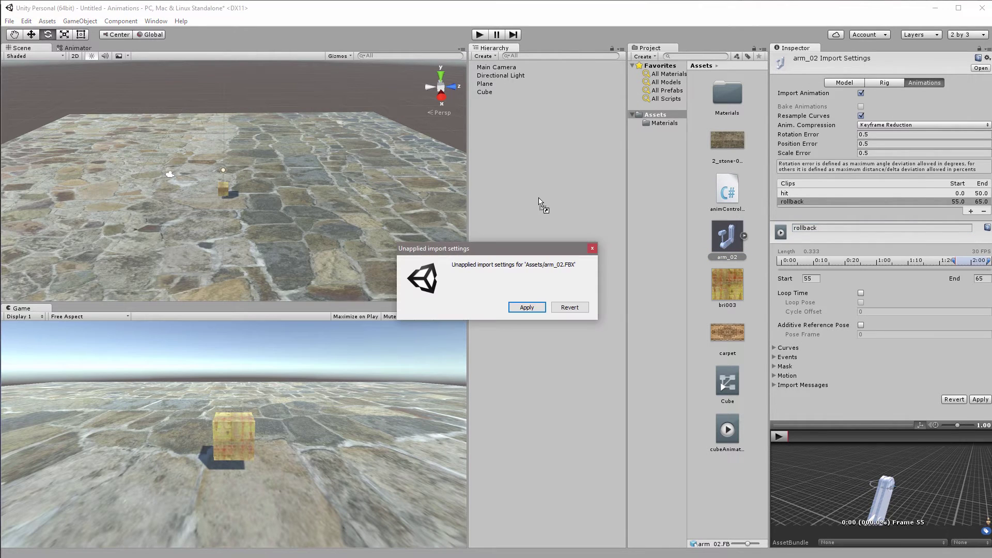
pyautogui.click(535, 309)
pyautogui.moveTo(246, 207); pyautogui.dragTo(245, 262)
pyautogui.click(183, 199)
# Move the Main Camera closer to frame the arm and cube, then reselect arm_02
pyautogui.click(155, 189)
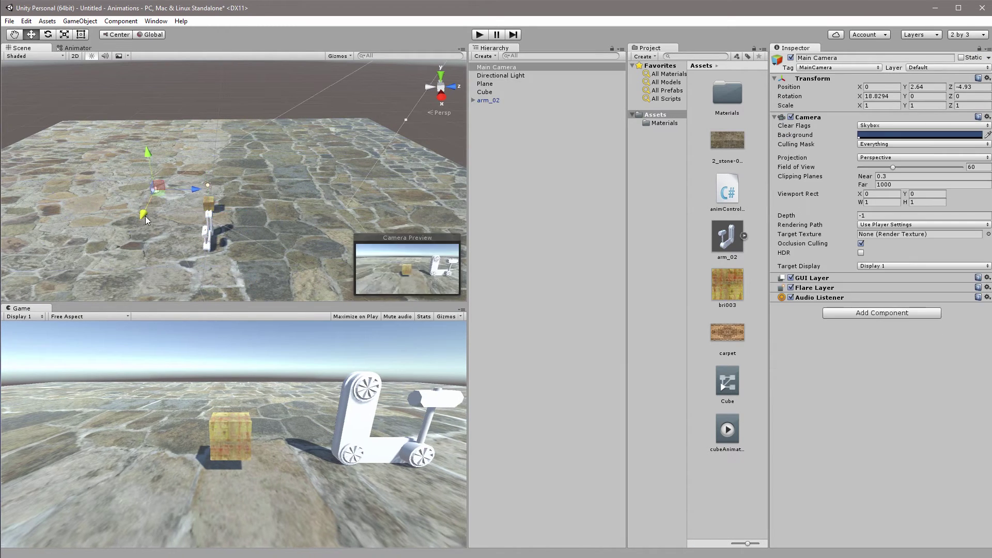
pyautogui.moveTo(144, 216); pyautogui.dragTo(234, 446)
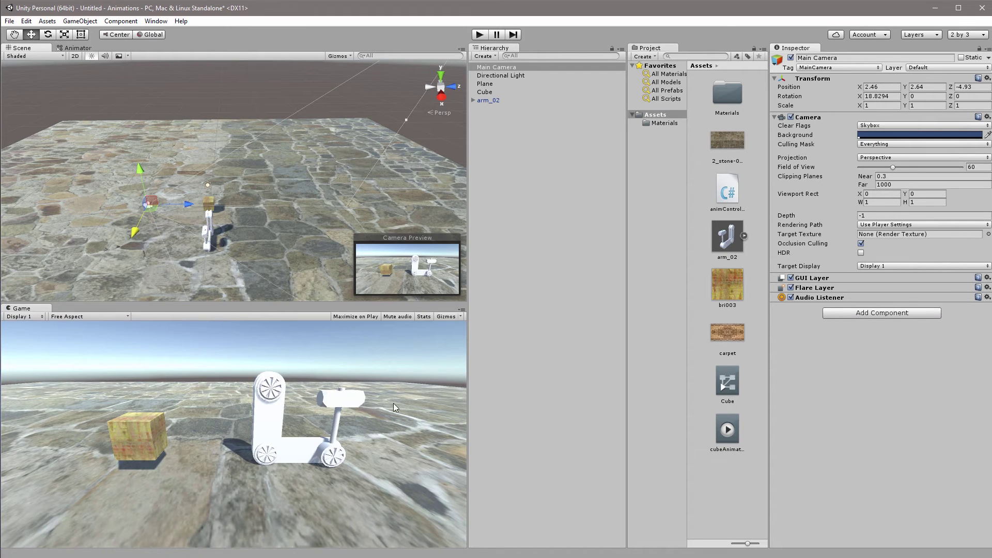
pyautogui.click(476, 404)
pyautogui.click(489, 100)
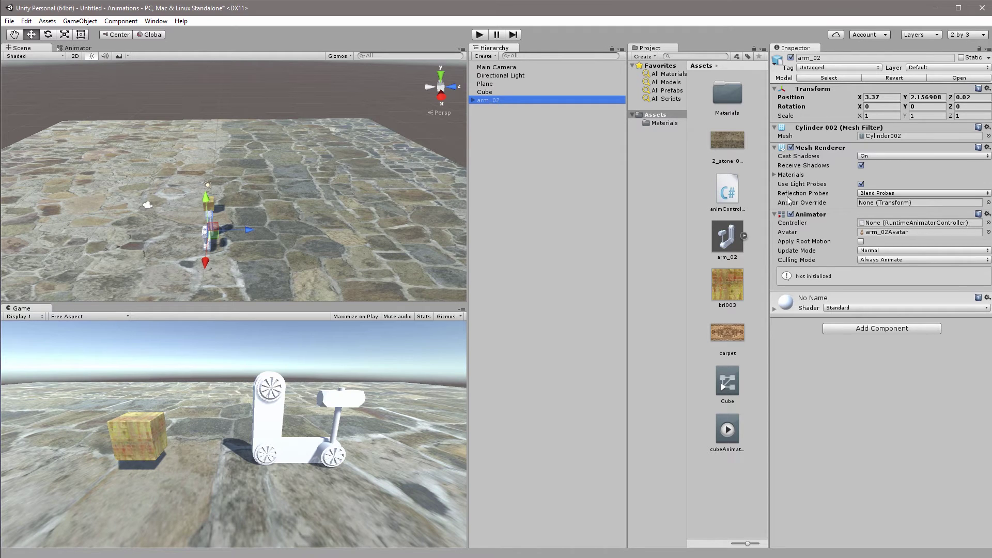
# Create a new Animator Controller asset named armController in Assets
pyautogui.rightClick(755, 82)
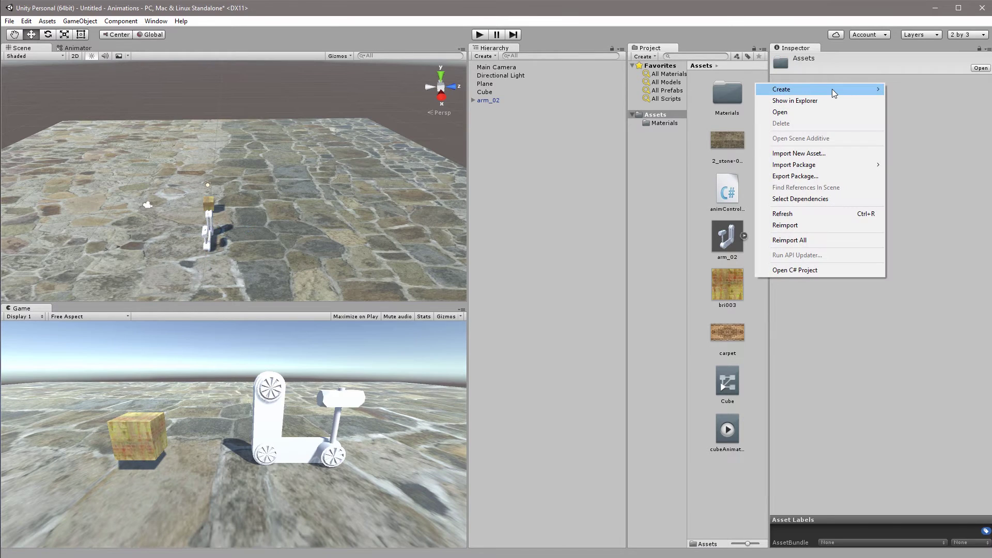
pyautogui.moveTo(831, 89)
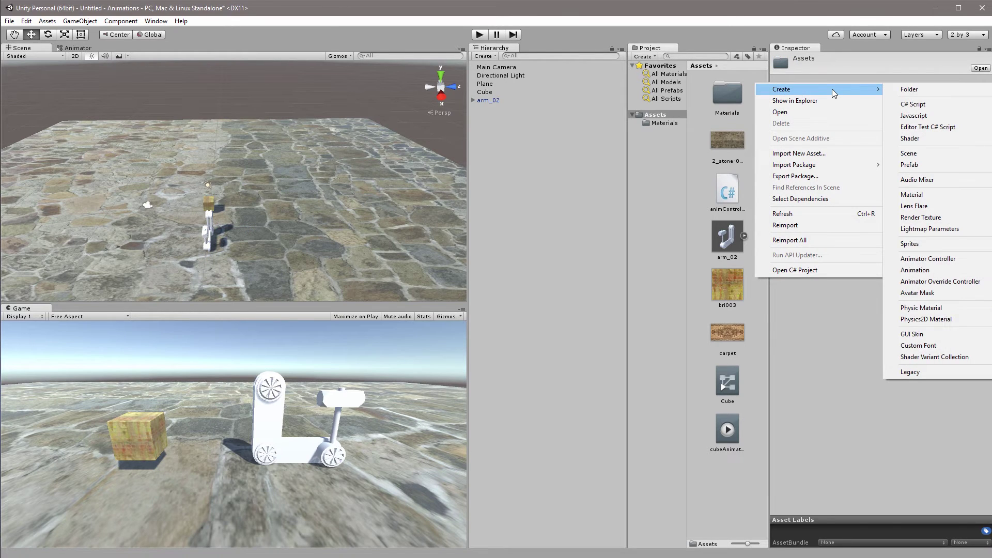
pyautogui.click(952, 259)
pyautogui.write('ar')
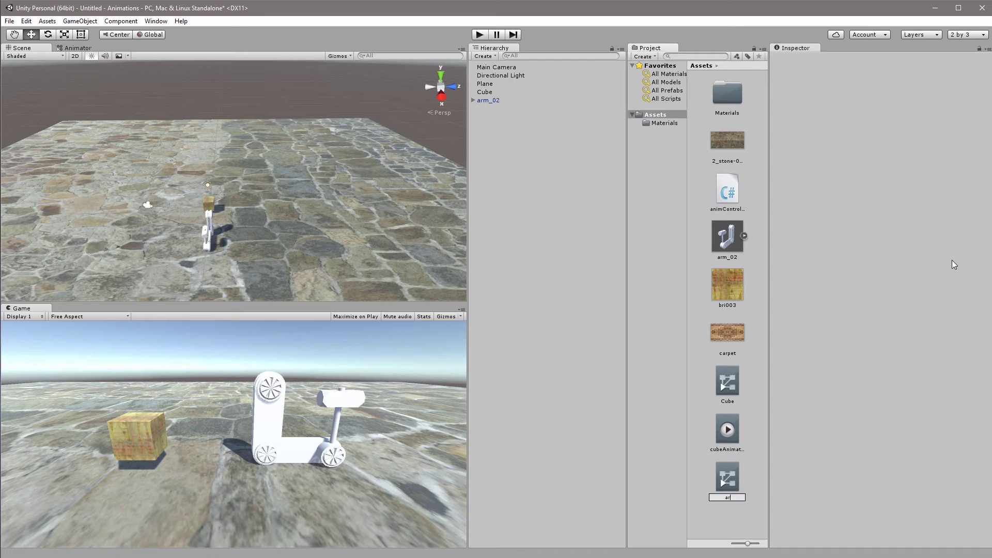
pyautogui.write('mController')
pyautogui.press('Return')
# Assign armController to arm_02's Animator Controller slot and open its state graph
pyautogui.click(488, 100)
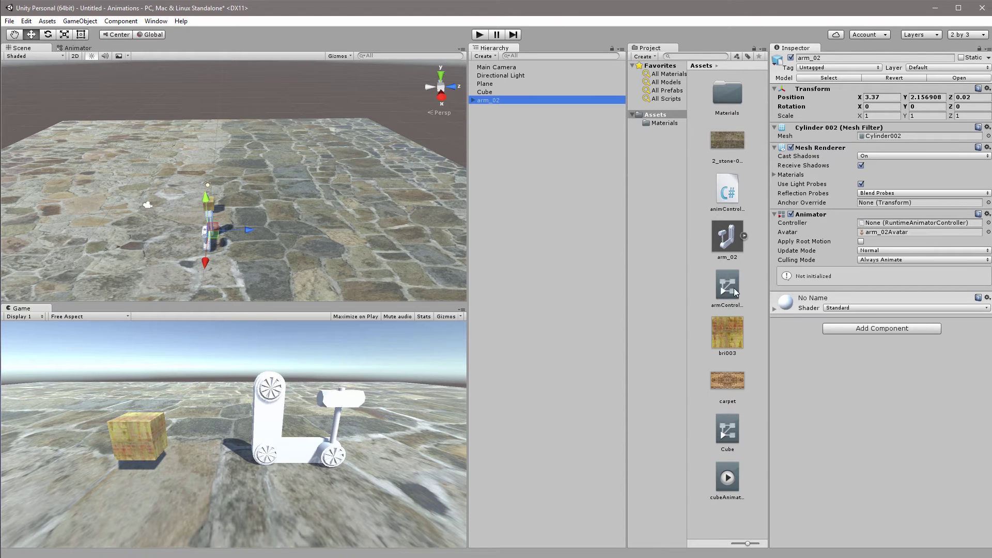
pyautogui.moveTo(732, 288); pyautogui.dragTo(884, 227)
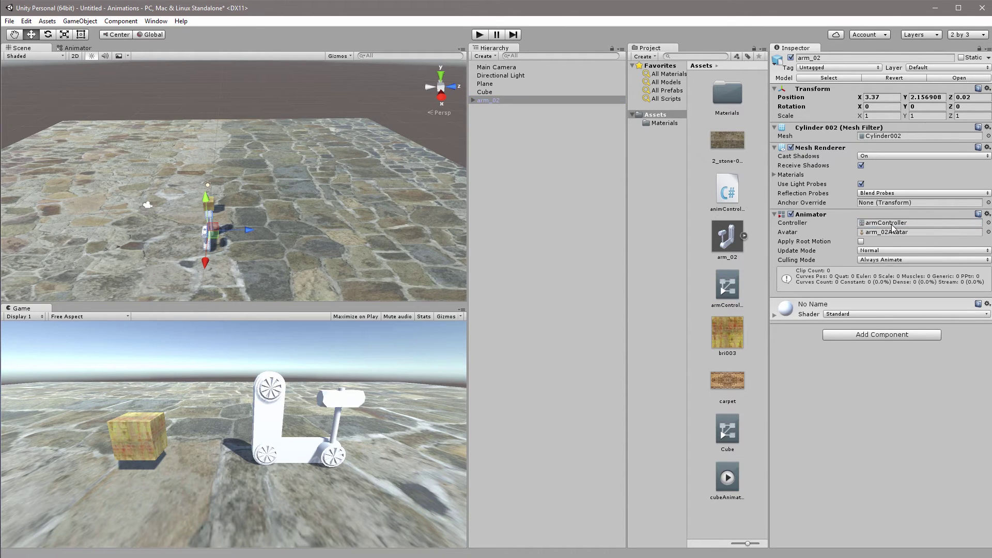
pyautogui.doubleClick(737, 290)
# Add the hit and rollback clips from arm_02 as states in the armController graph
pyautogui.moveTo(270, 192); pyautogui.dragTo(365, 163, button='middle')
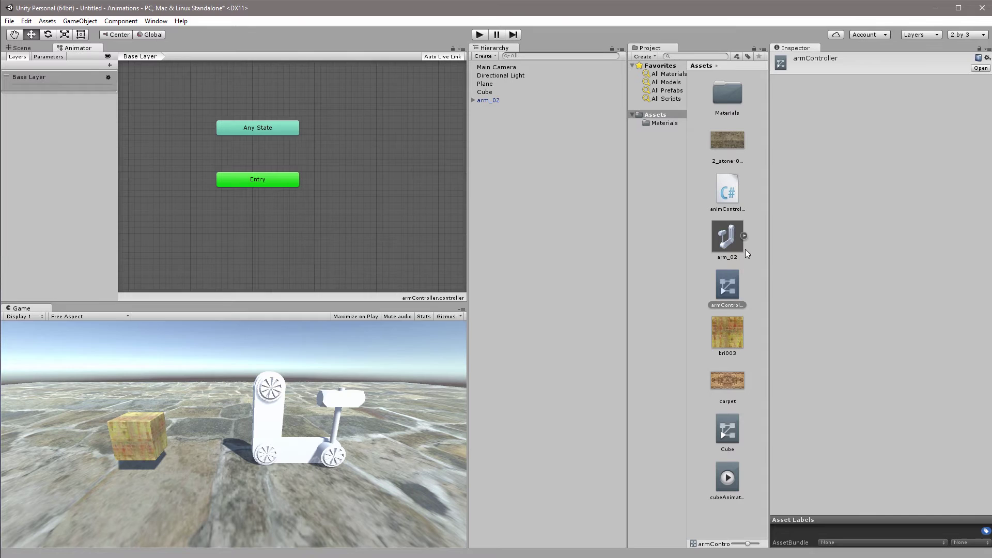
pyautogui.click(745, 235)
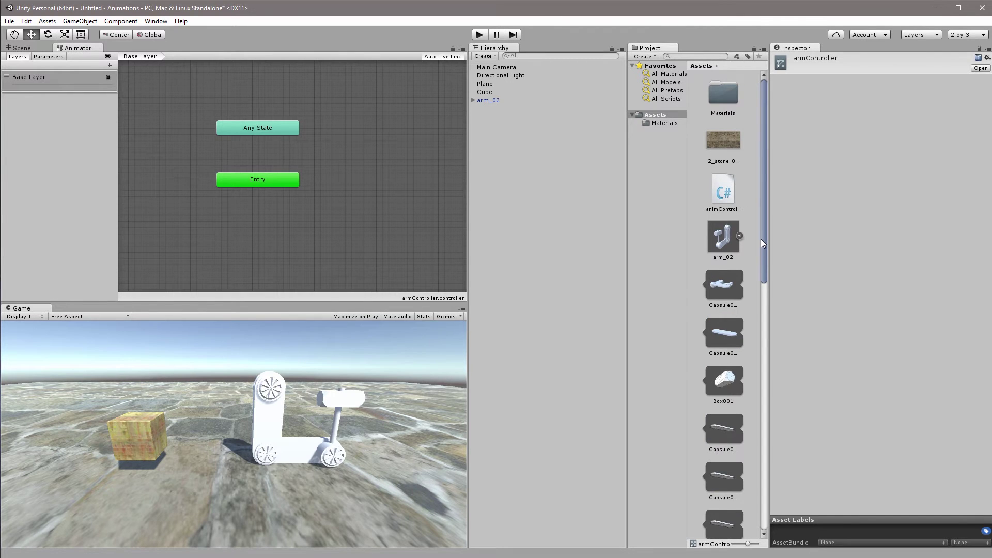
pyautogui.moveTo(762, 243); pyautogui.dragTo(767, 406)
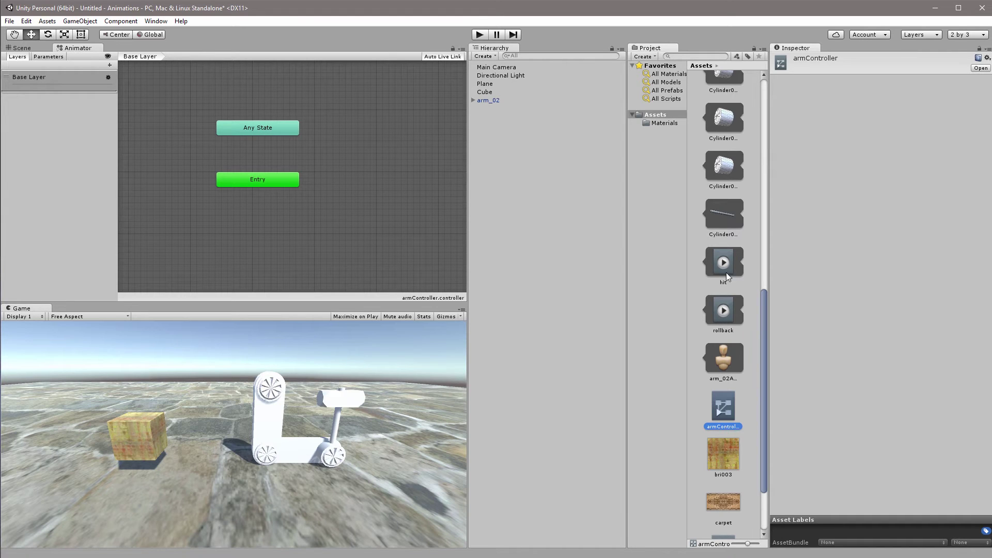
pyautogui.moveTo(726, 265); pyautogui.dragTo(397, 187)
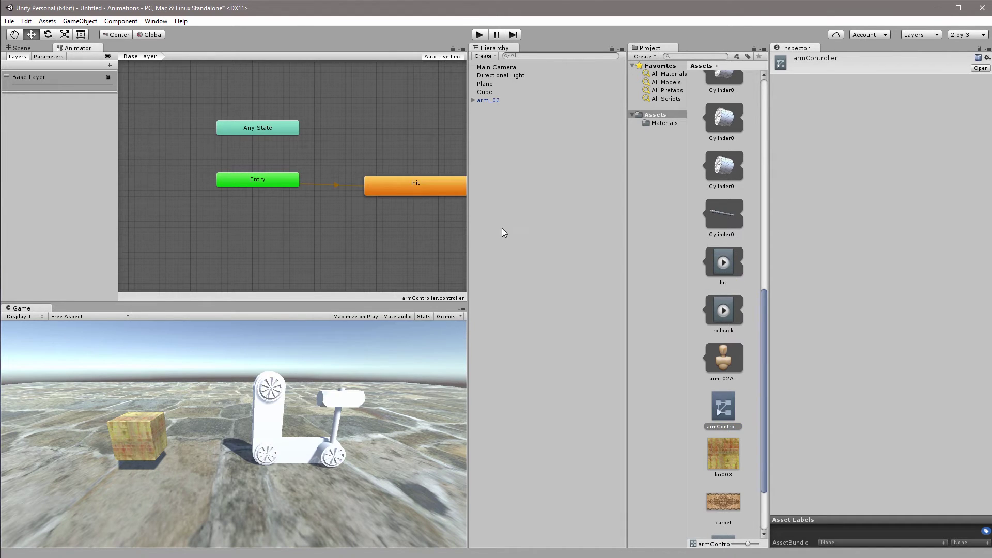
pyautogui.moveTo(723, 309); pyautogui.dragTo(395, 133)
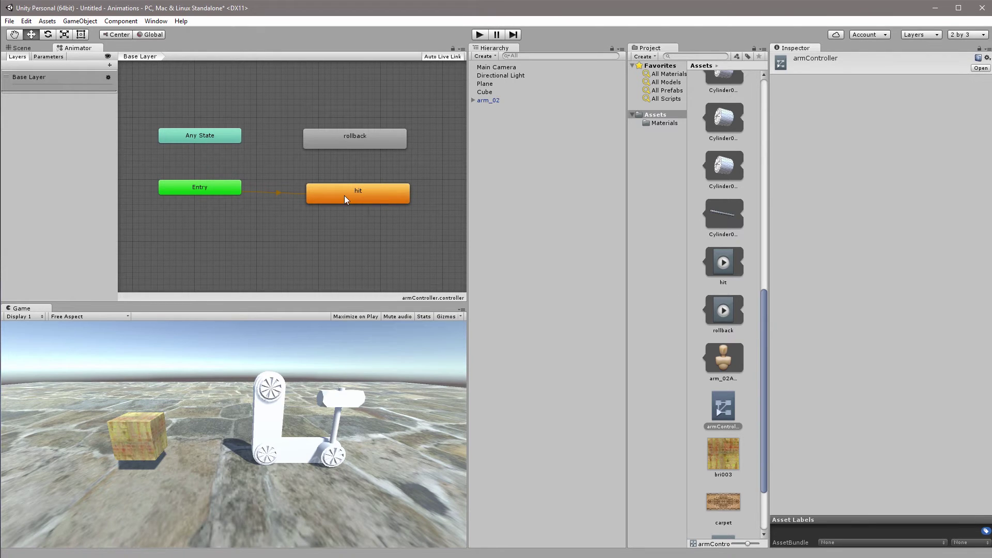
# Test the hit animation in Play mode, stop, and reselect arm_02
pyautogui.click(479, 34)
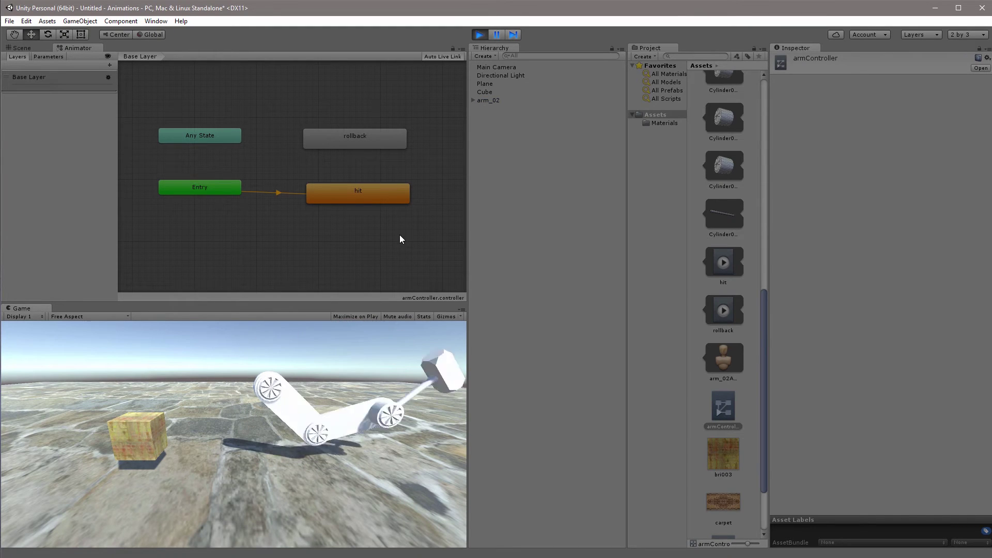
pyautogui.hotkey('ctrl', 'p')
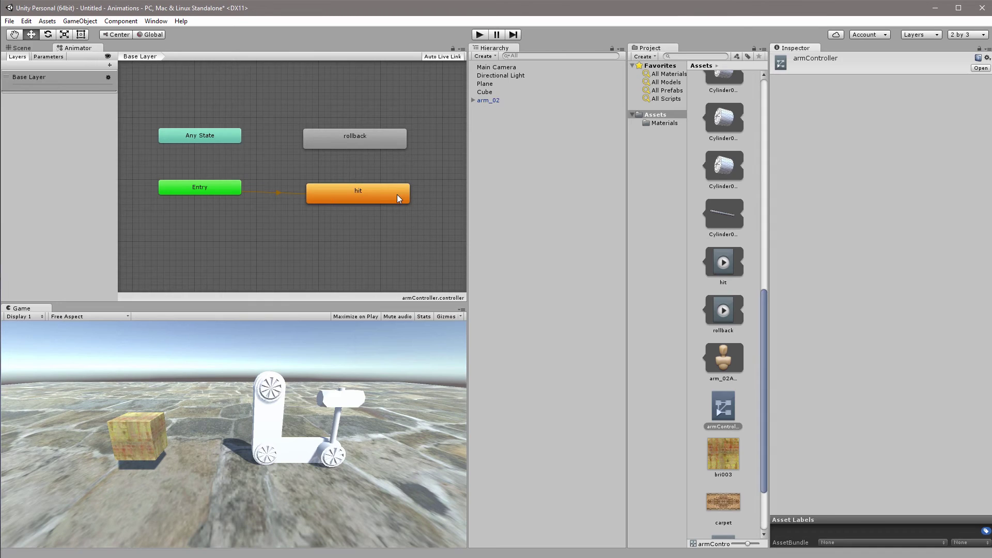
pyautogui.click(488, 100)
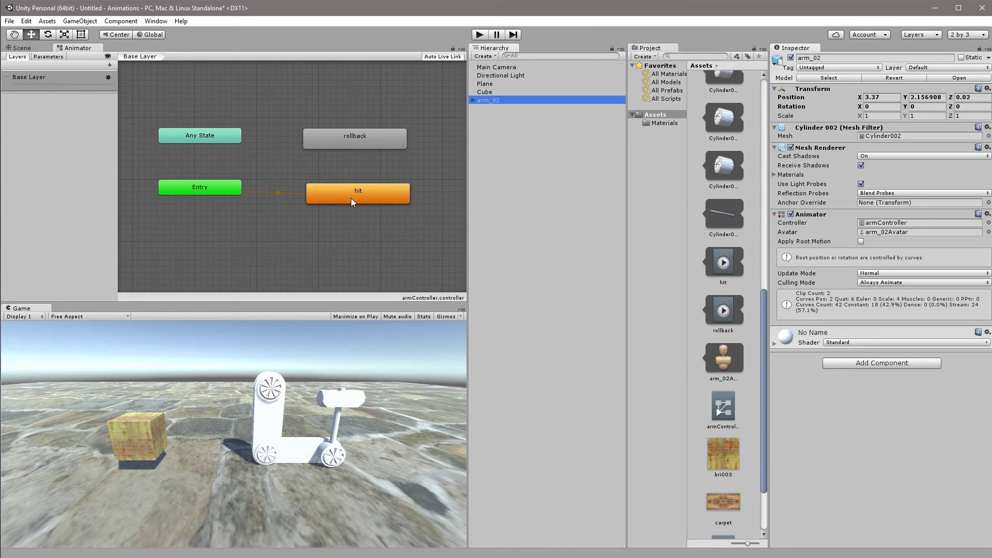
# Create an empty New State and place it at the top of the graph
pyautogui.rightClick(282, 106)
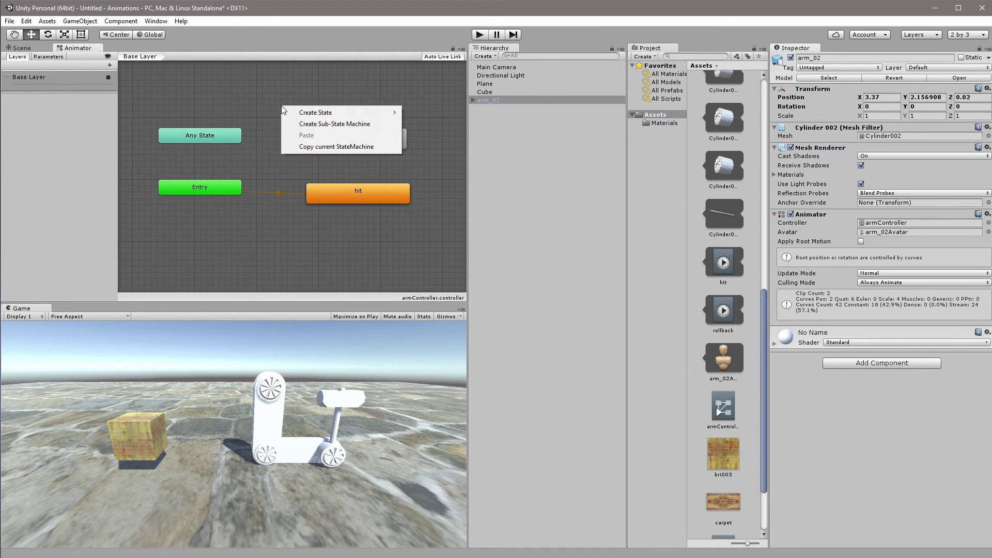
pyautogui.moveTo(310, 112)
pyautogui.click(447, 113)
pyautogui.moveTo(384, 113); pyautogui.dragTo(336, 93)
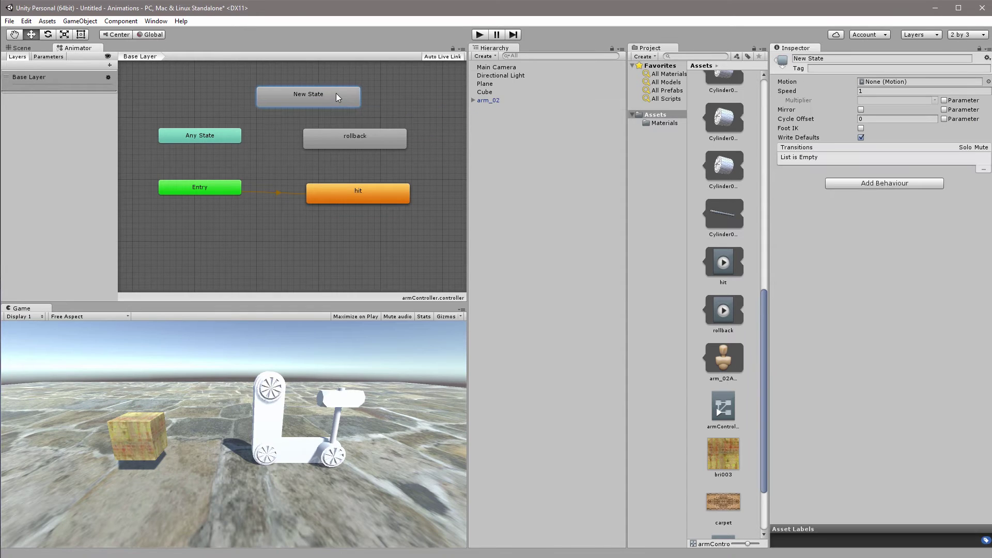
# Make New State the layer default state and move rollback lower in the graph
pyautogui.rightClick(309, 97)
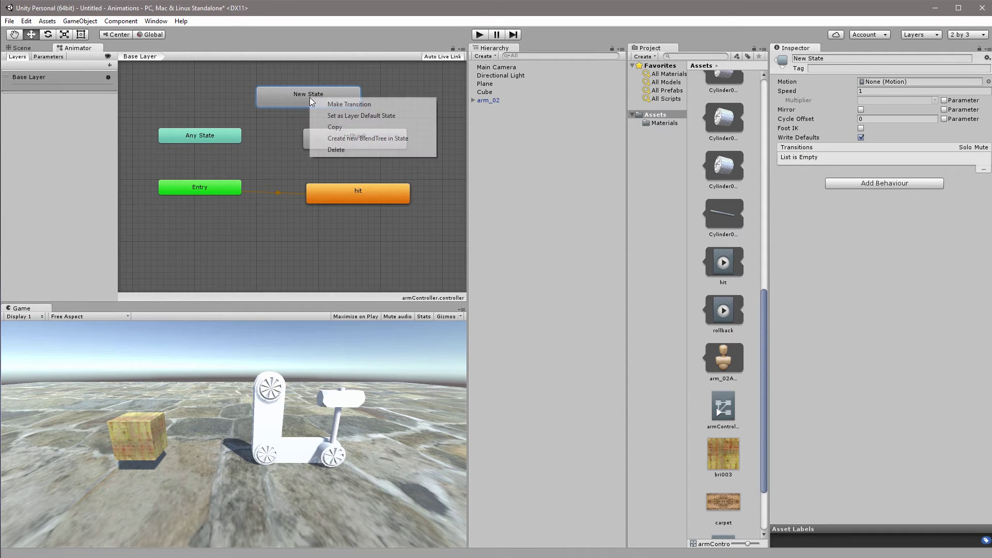
pyautogui.click(399, 119)
pyautogui.moveTo(358, 166); pyautogui.dragTo(339, 178)
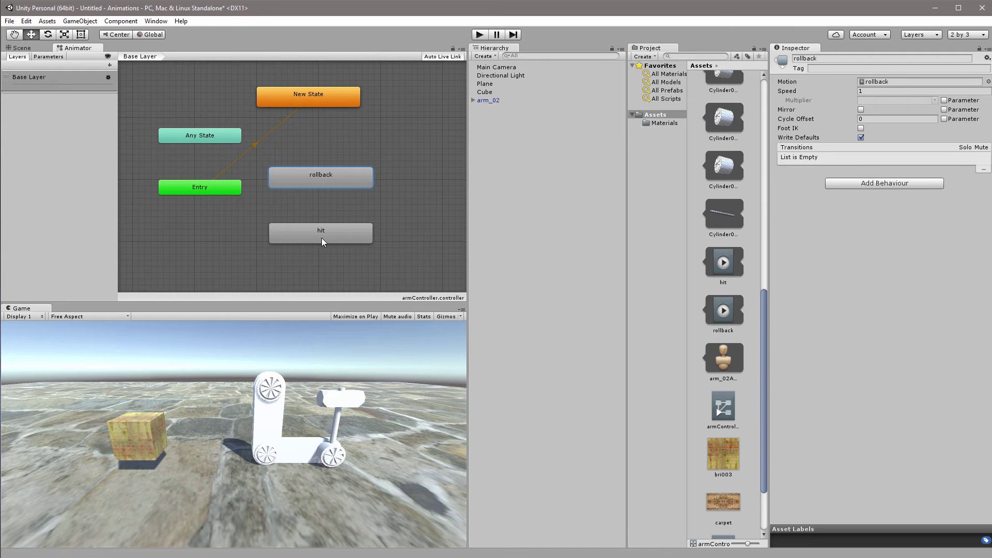
# Create and attach a new script named armAnimController to arm_02 via Add Component
pyautogui.click(488, 100)
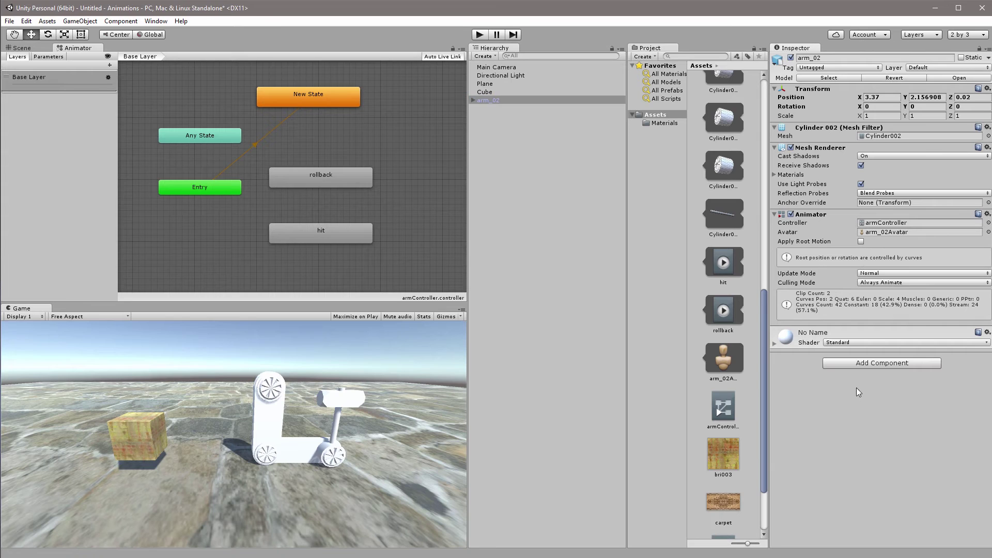
pyautogui.click(873, 365)
pyautogui.write('animController')
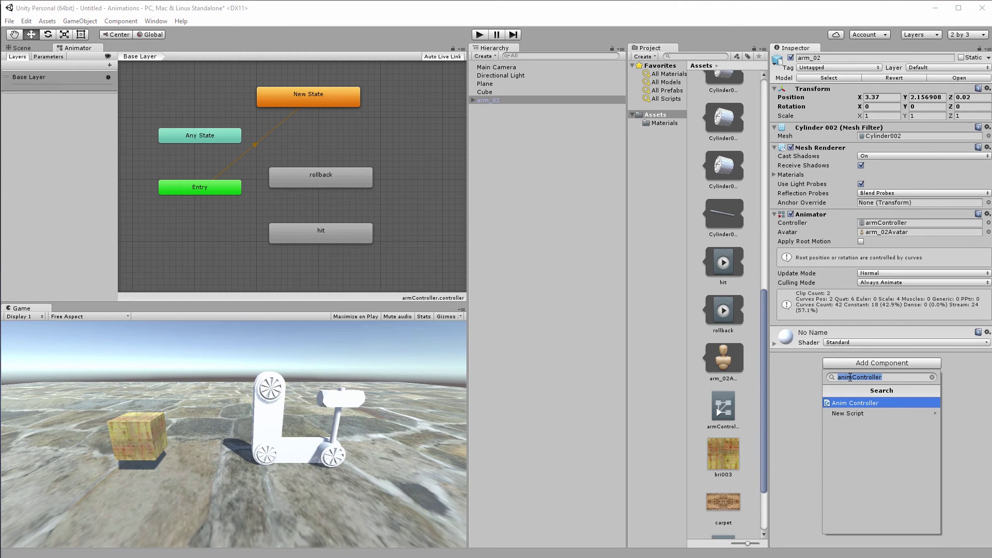
pyautogui.press('BackSpace')
pyautogui.press('BackSpace')
pyautogui.press('BackSpace')
pyautogui.press('BackSpace')
pyautogui.write('armAnim')
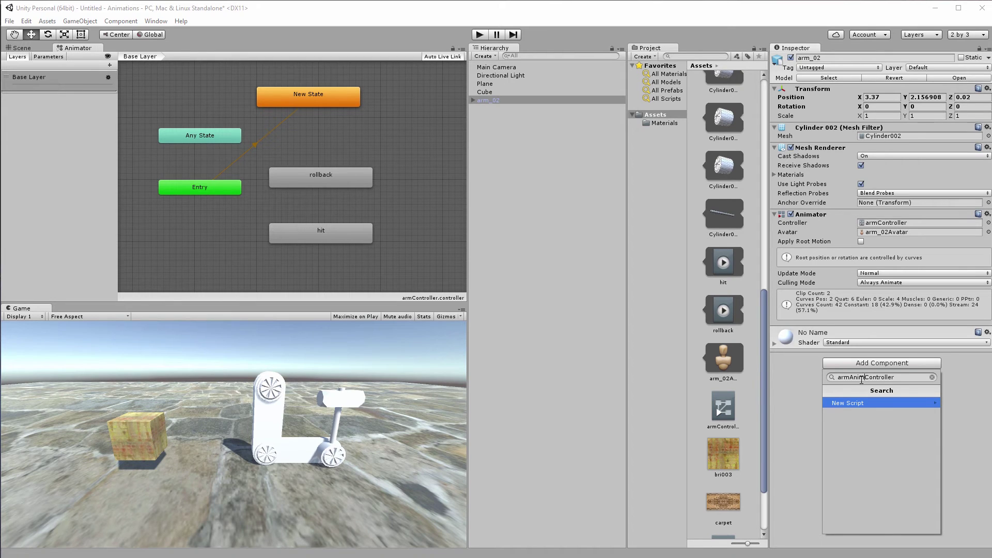
pyautogui.press('Return')
pyautogui.press('Return')
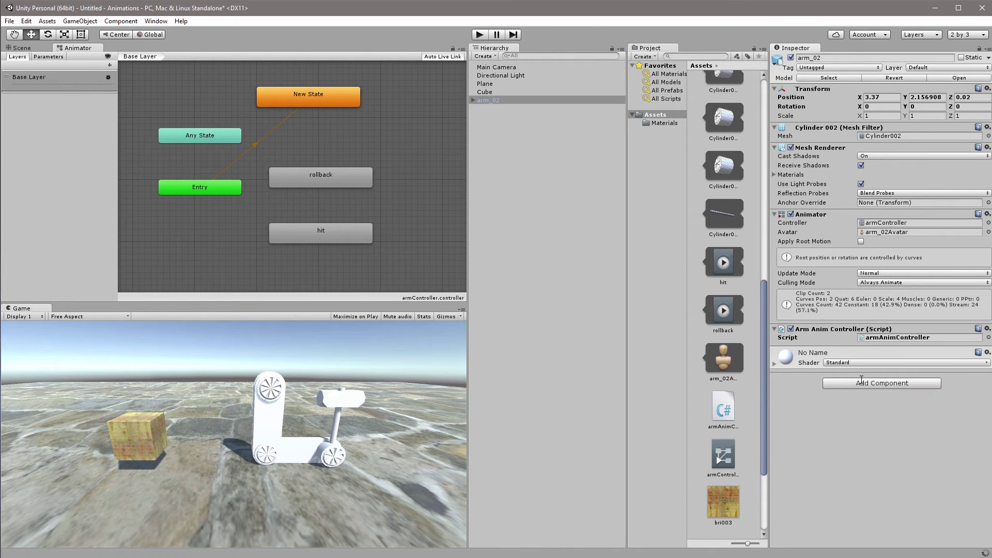
# Open armAnimController.cs and declare a 'public Animator armAnim;' field in the class
pyautogui.doubleClick(889, 337)
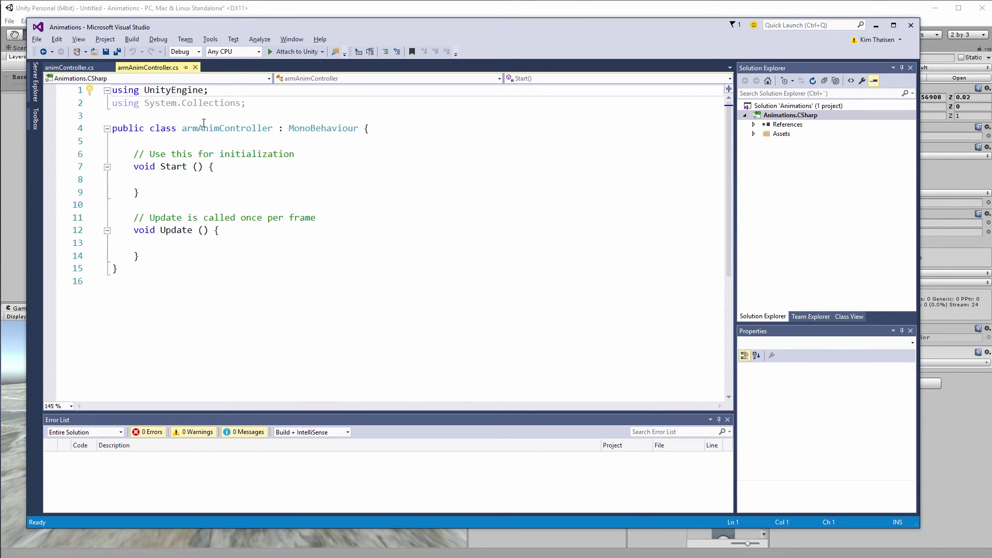
pyautogui.click(200, 142)
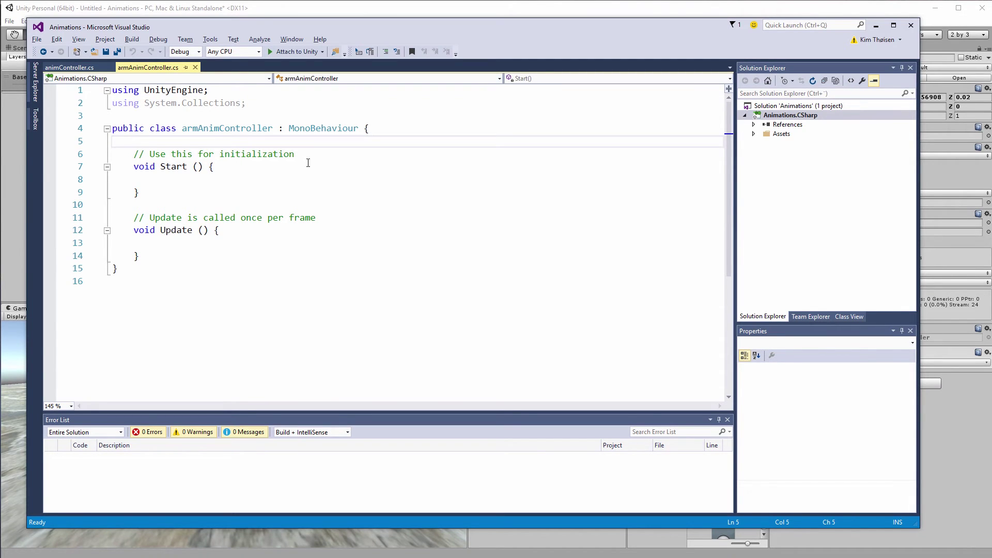
pyautogui.press('Return')
pyautogui.press('Up')
pyautogui.press('Return')
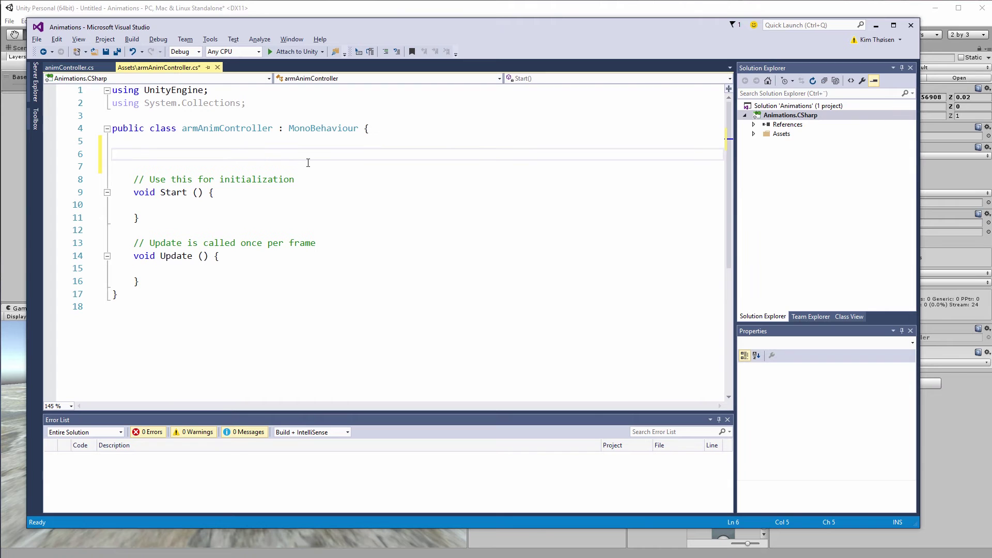
pyautogui.write('public Animator ar')
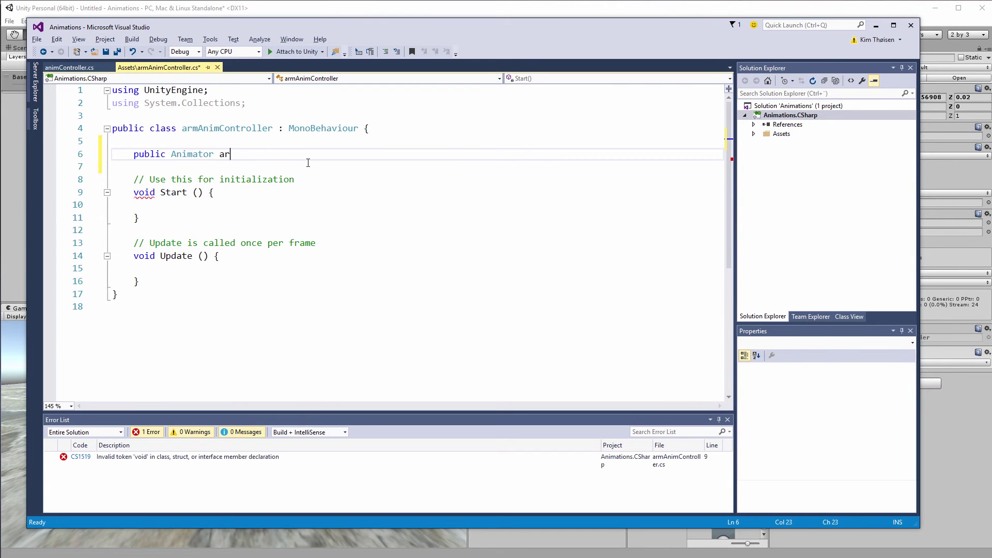
pyautogui.write('mAnim;')
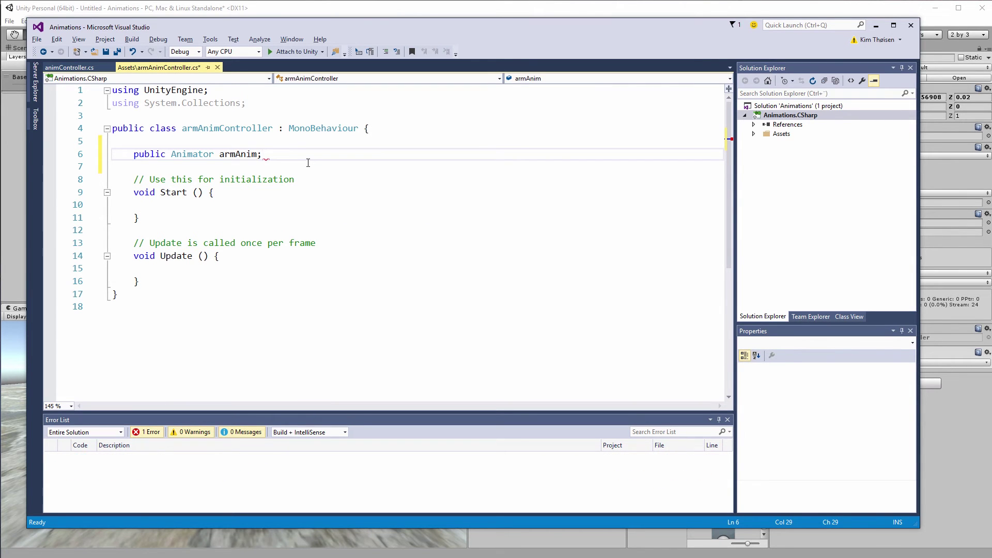
# In Start(), assign armAnim = GetComponent<Animator>() so the script builds with 0 errors
pyautogui.press('Down')
pyautogui.press('Down')
pyautogui.press('Down')
pyautogui.press('Down')
pyautogui.press('Return')
pyautogui.press('Return')
pyautogui.press('Up')
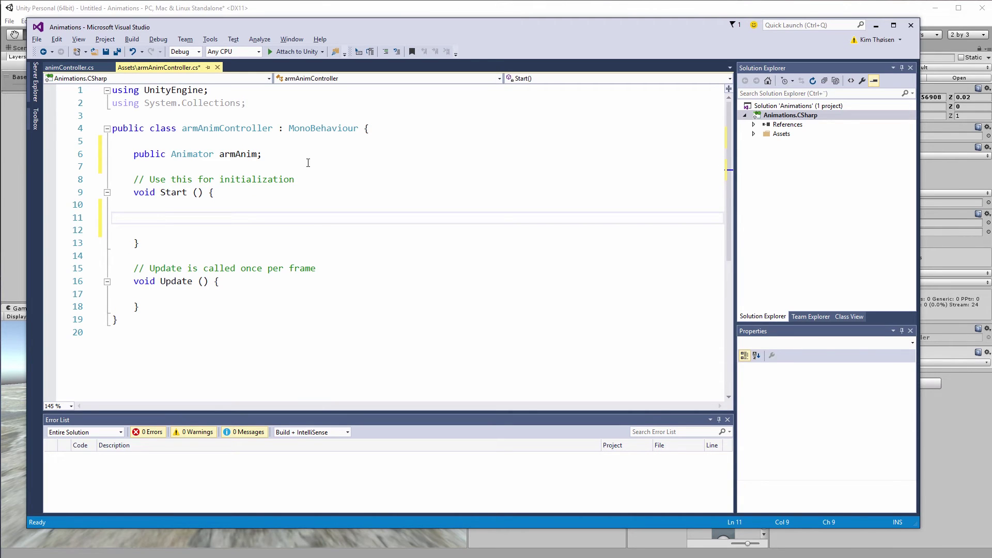
pyautogui.write('armA')
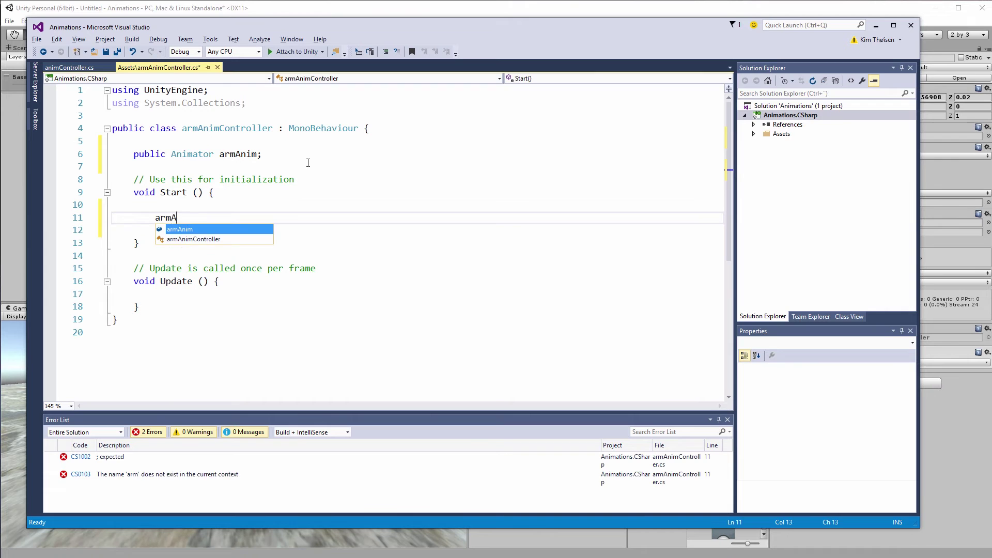
pyautogui.write('nim = GetComponent')
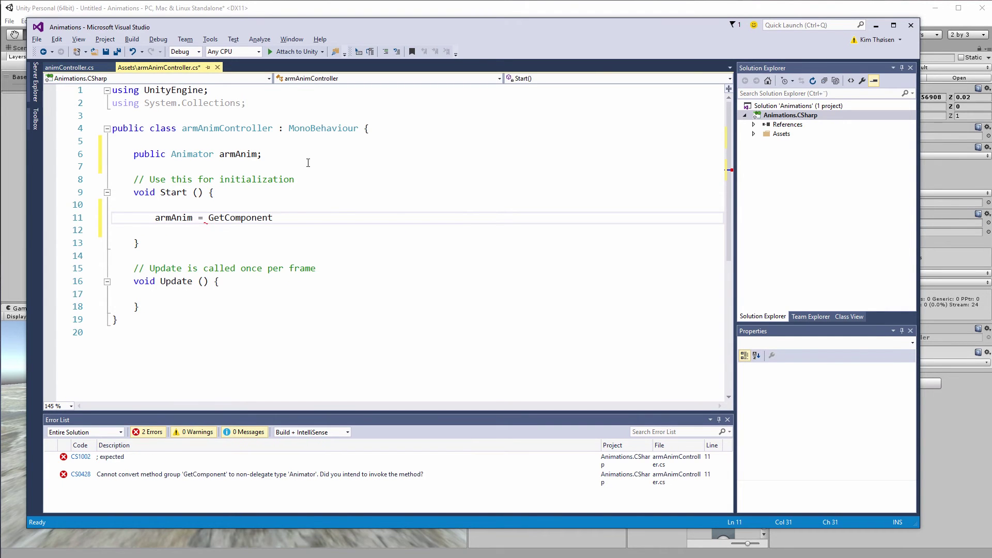
pyautogui.write('<Animator>(')
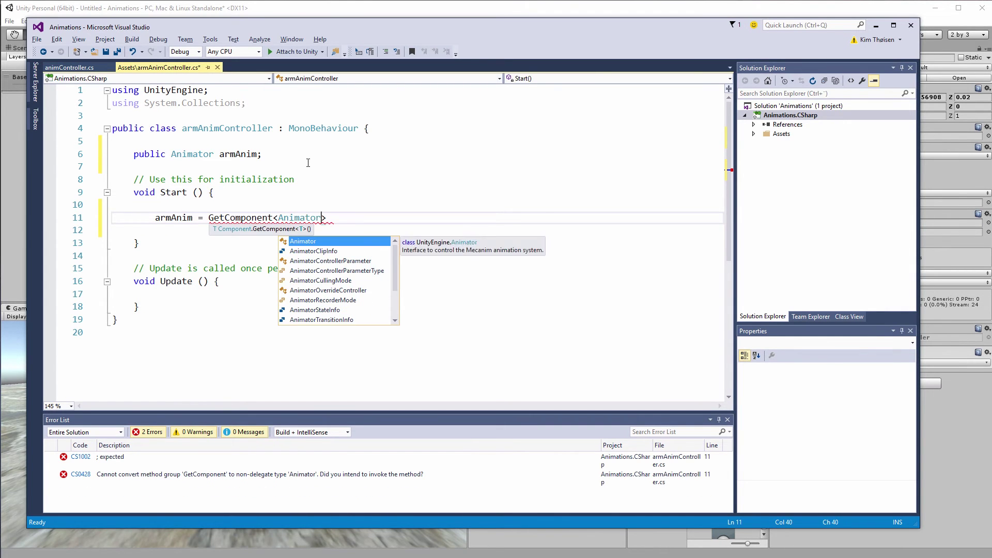
pyautogui.press('Down')
pyautogui.press('Down')
pyautogui.press('Down')
pyautogui.press('Down')
pyautogui.press('Down')
pyautogui.press('Down')
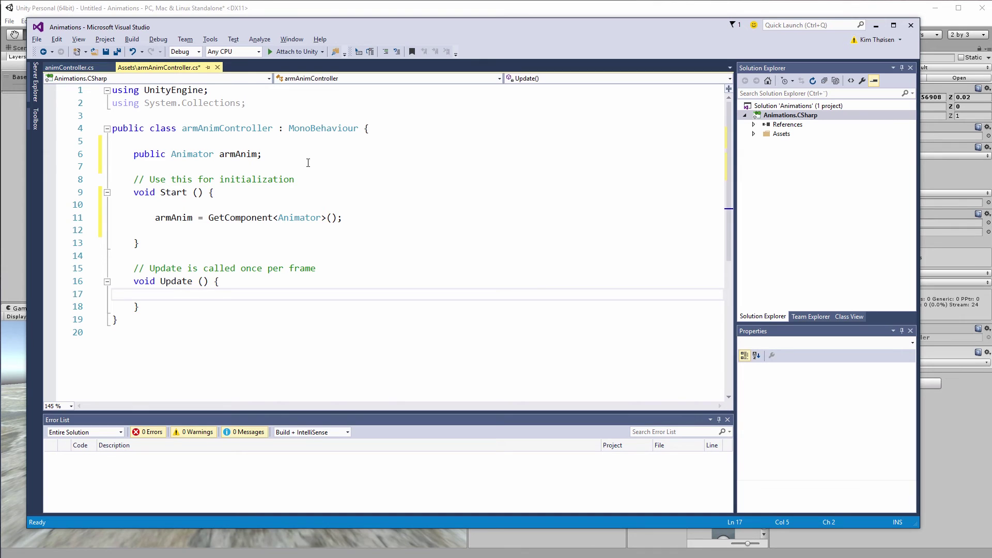
# In Update(), add an if (Input.GetKeyDown("q")) block that calls armAnim.Play("hit")
pyautogui.press('Return')
pyautogui.press('Return')
pyautogui.press('Up')
pyautogui.write('if ')
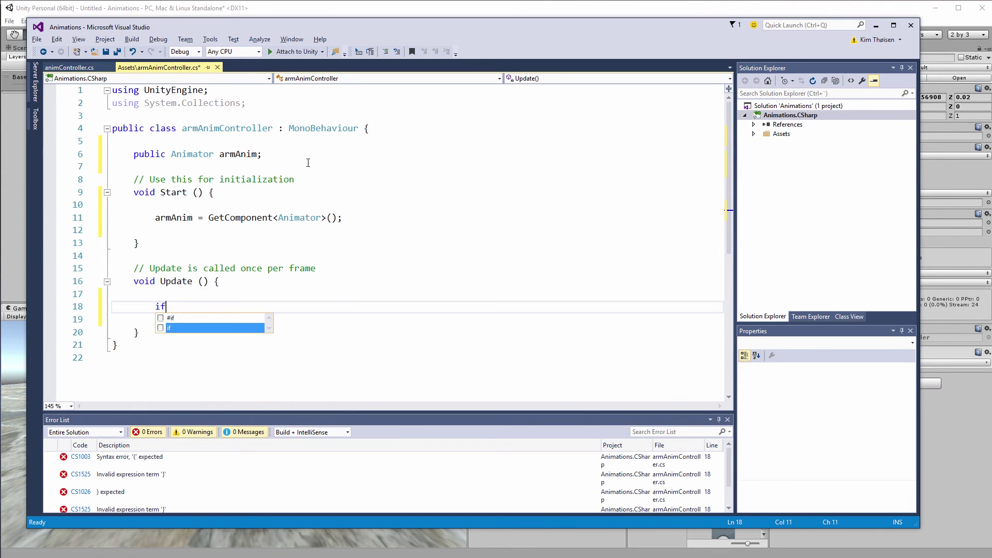
pyautogui.write('(Input')
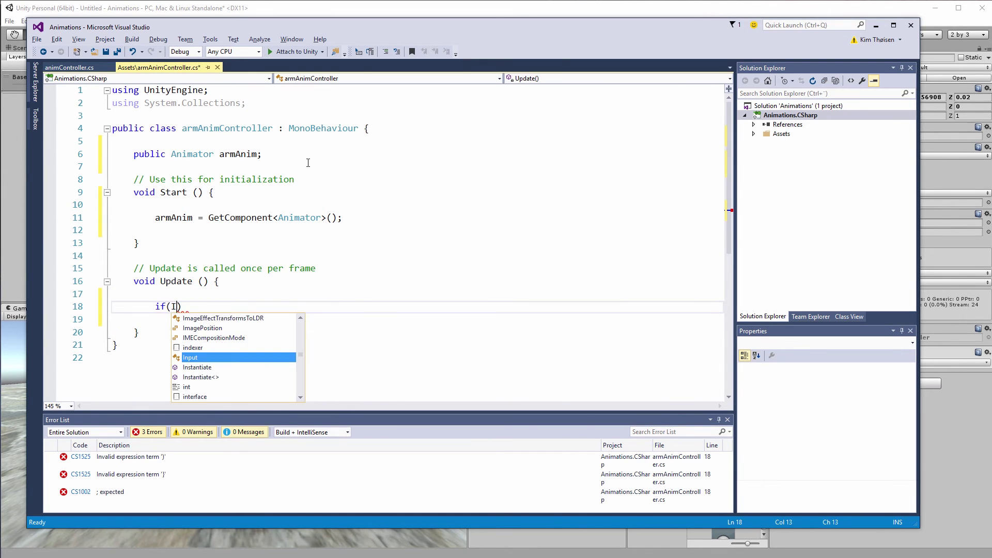
pyautogui.write('.GetKeyDown(')
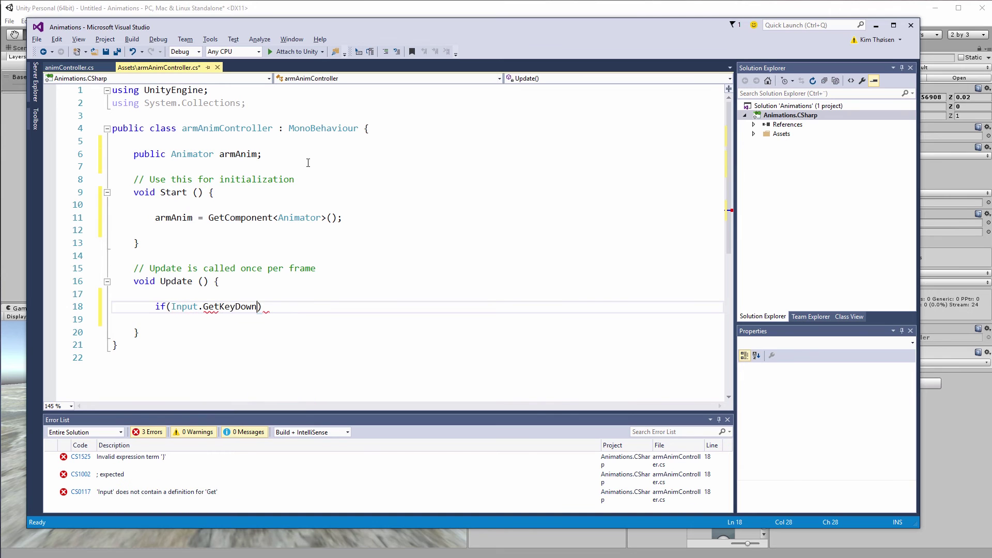
pyautogui.write('"')
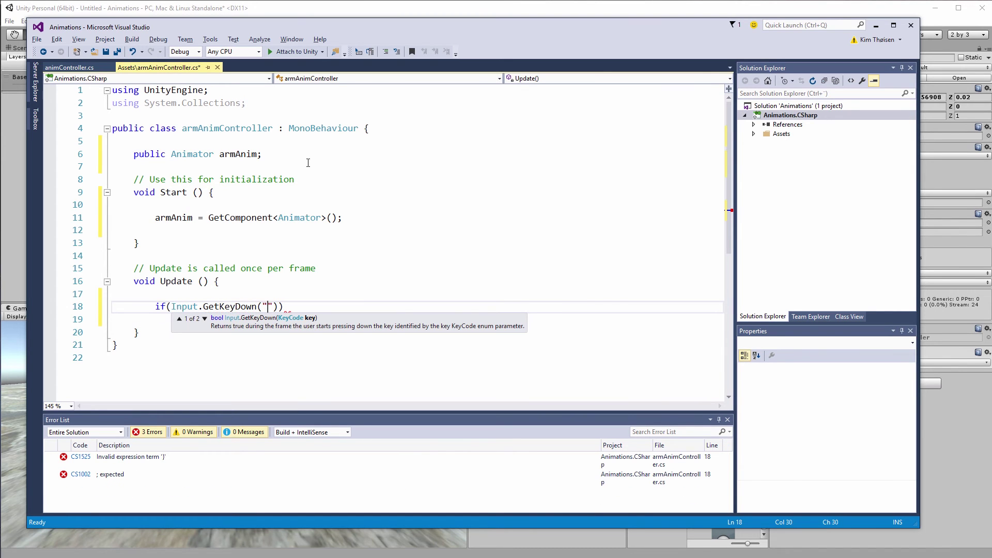
pyautogui.write('q')
pyautogui.press('End')
pyautogui.press('Return')
pyautogui.write('{')
pyautogui.press('Return')
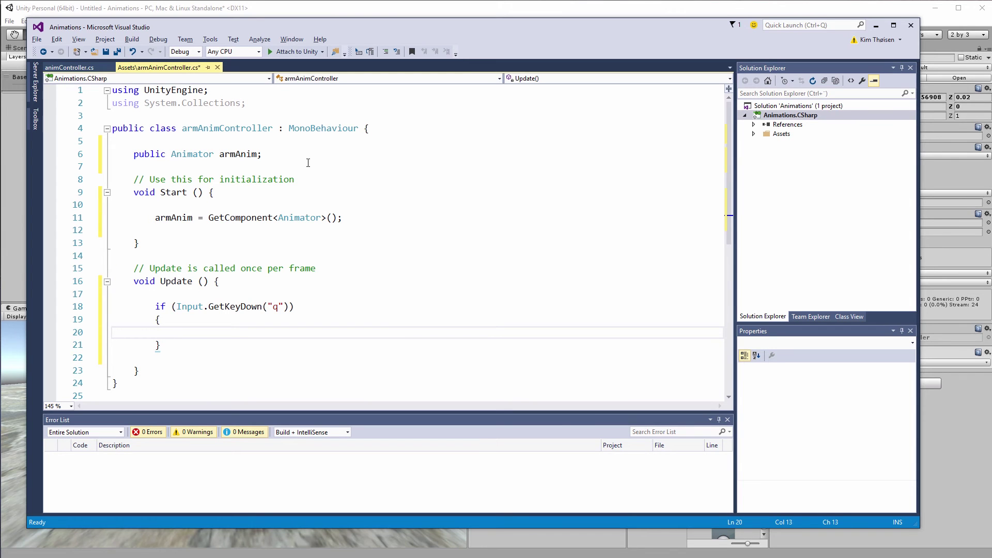
pyautogui.write('armAnim.')
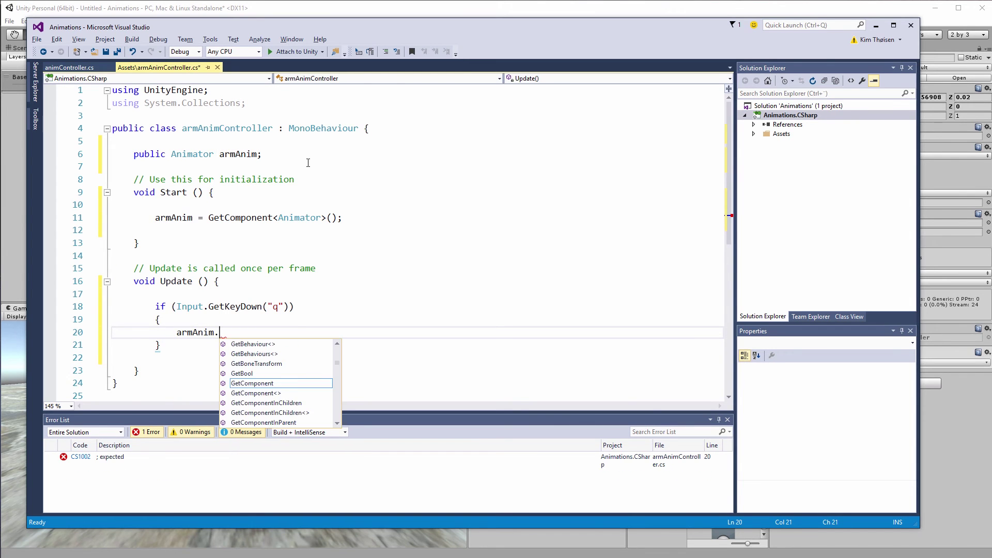
pyautogui.write('Play("')
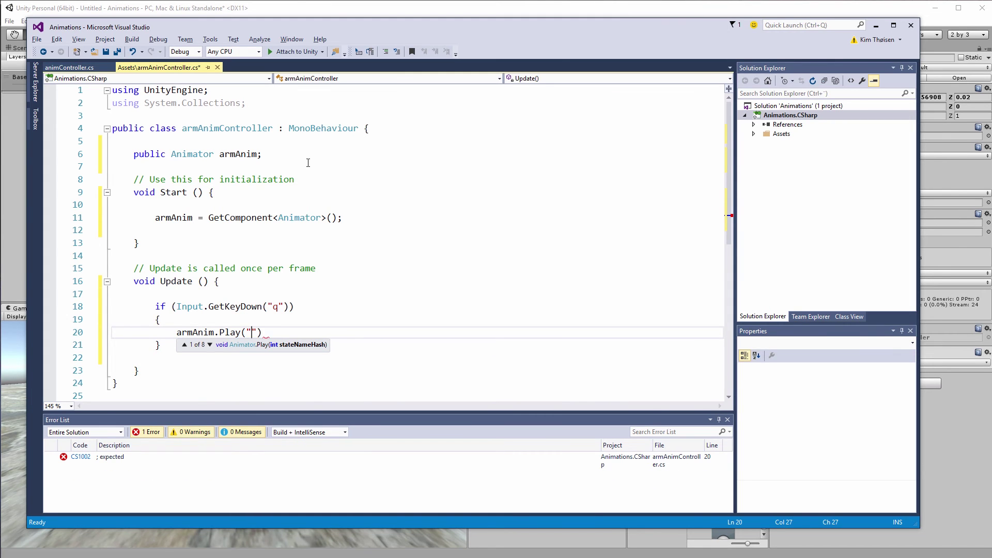
pyautogui.write('hit");')
# Duplicate the Q block and change it to play "rollback" when E is pressed
pyautogui.moveTo(162, 346); pyautogui.dragTo(131, 306)
pyautogui.hotkey('ctrl', 'c')
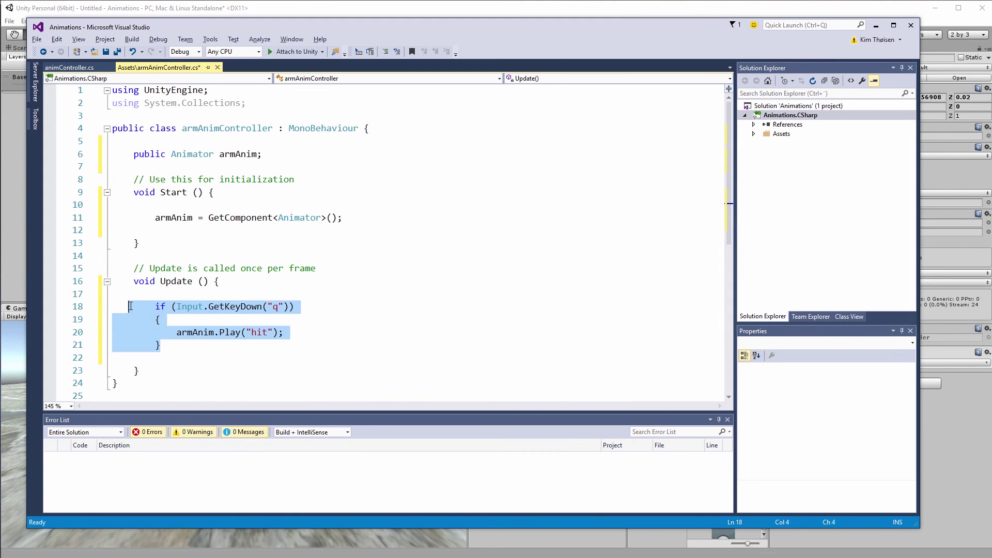
pyautogui.click(188, 343)
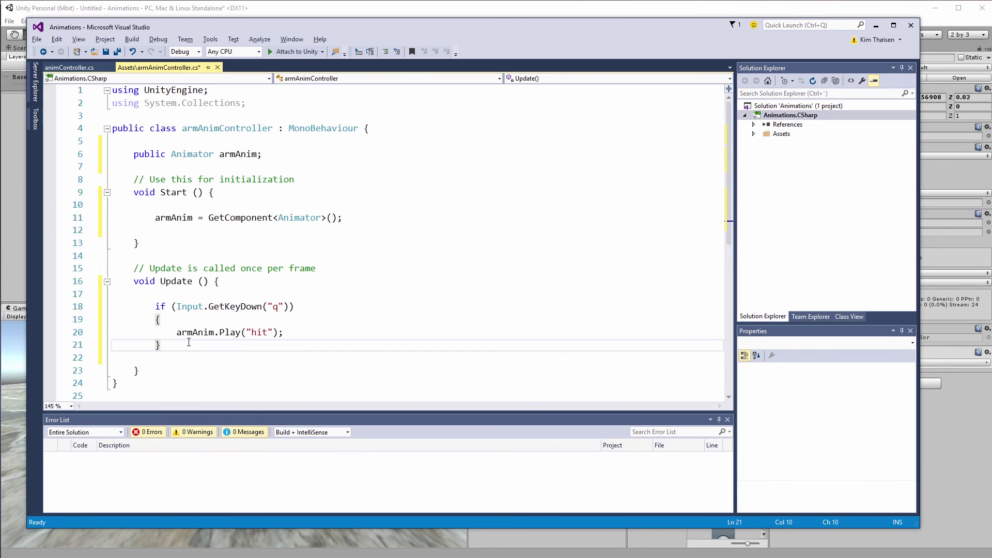
pyautogui.press('Return')
pyautogui.hotkey('ctrl', 'v')
pyautogui.scroll(-2, 188, 342)
pyautogui.doubleClick(275, 280)
pyautogui.write('e')
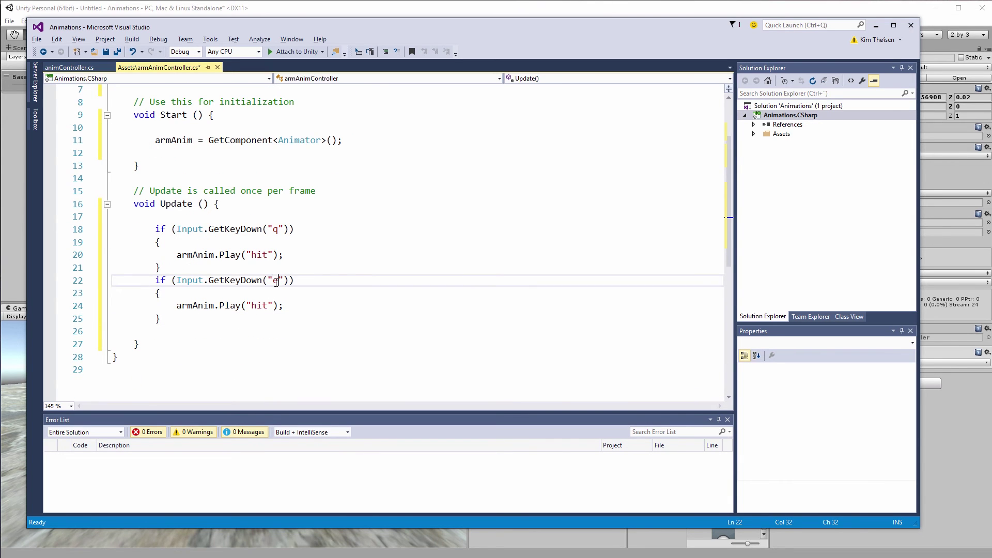
pyautogui.doubleClick(260, 305)
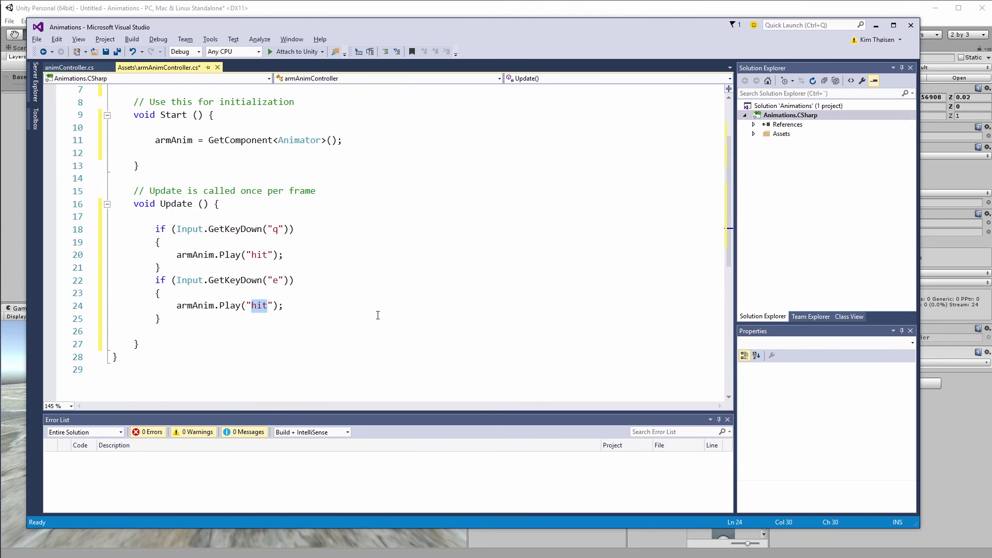
pyautogui.write('rollba')
pyautogui.write('ck')
pyautogui.press('End')
# Save the armAnimController script and return to the Unity editor
pyautogui.scroll(1, 455, 317)
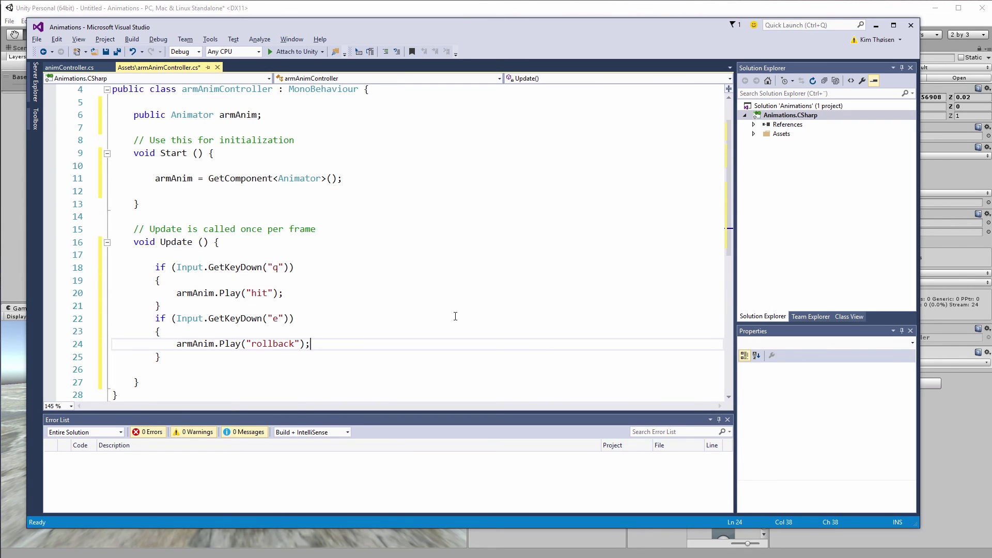
pyautogui.hotkey('ctrl', 's')
pyautogui.hotkey('alt', 'Tab')
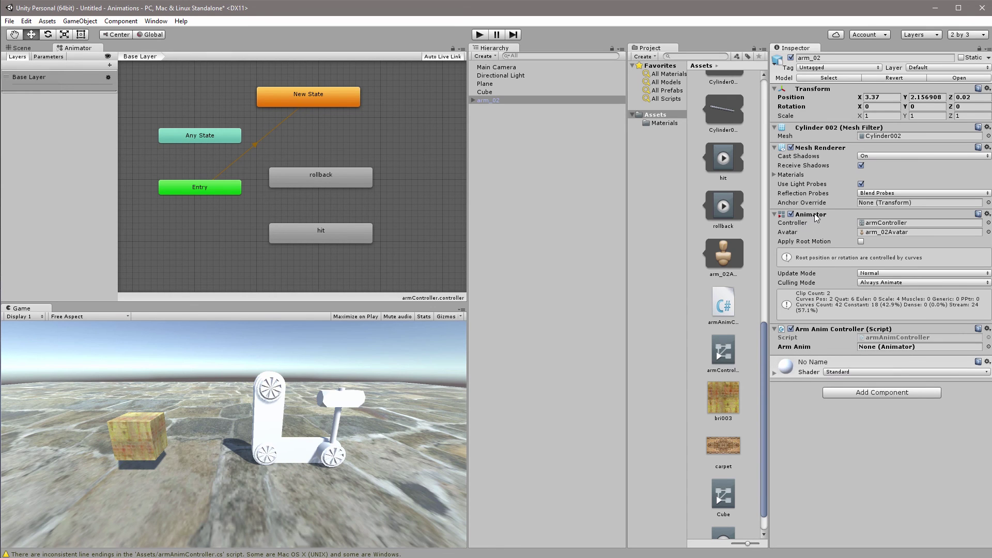
# Assign the arm_02 Animator component to the Arm Anim Controller's Arm Anim field
pyautogui.moveTo(816, 217); pyautogui.dragTo(898, 352)
# Enter Play mode and alternate Q and E to cycle the arm through hit and rollback
pyautogui.click(480, 34)
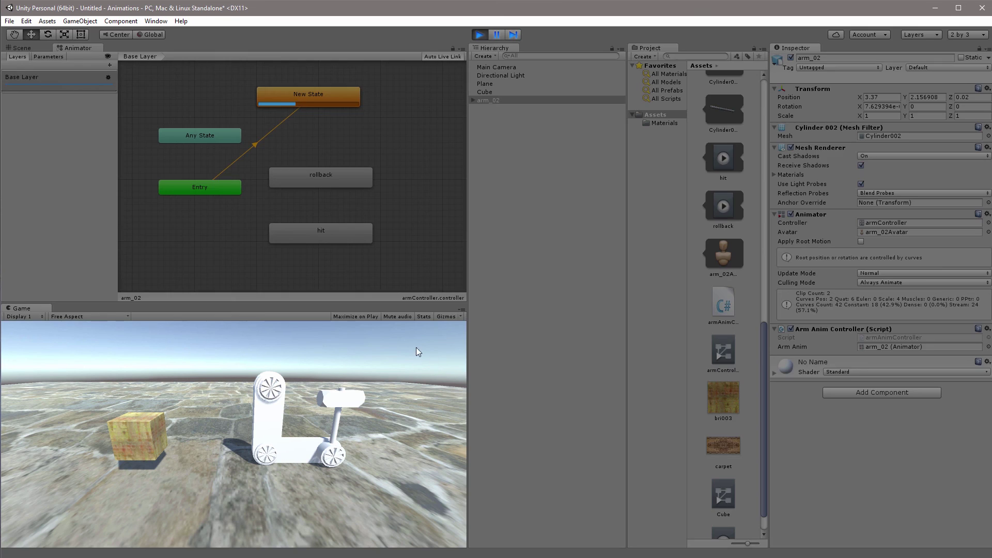
pyautogui.click(399, 423)
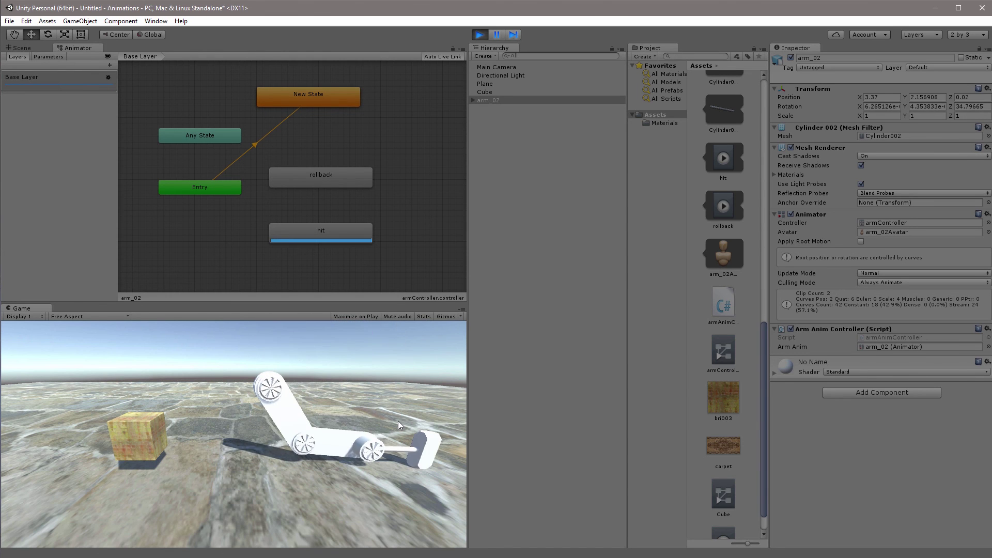
pyautogui.click(398, 420)
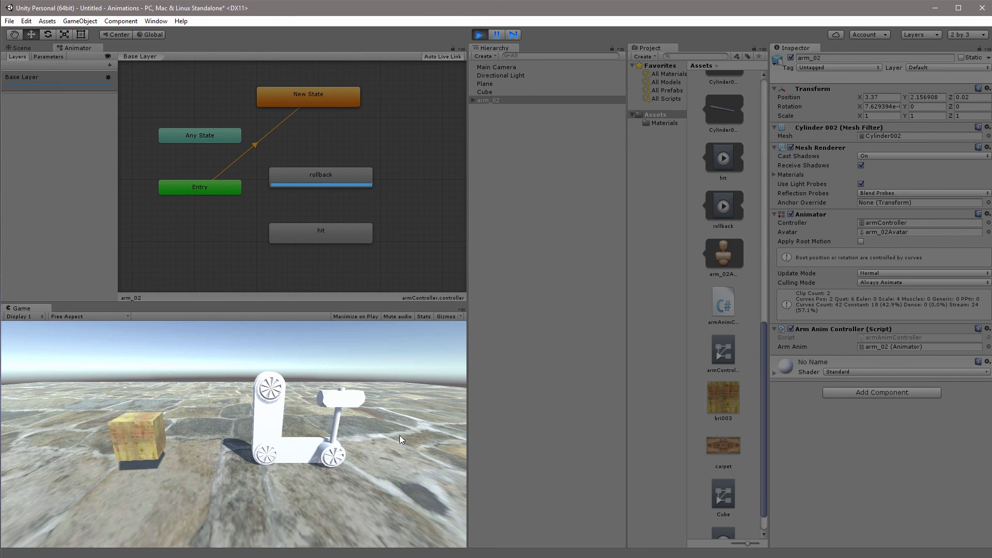
pyautogui.click(399, 435)
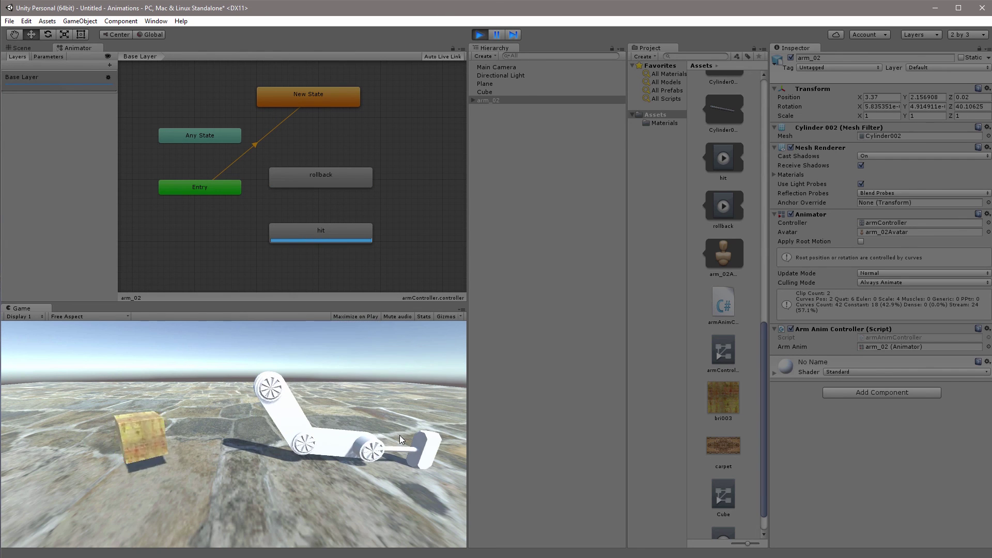
pyautogui.click(399, 436)
pyautogui.click(399, 435)
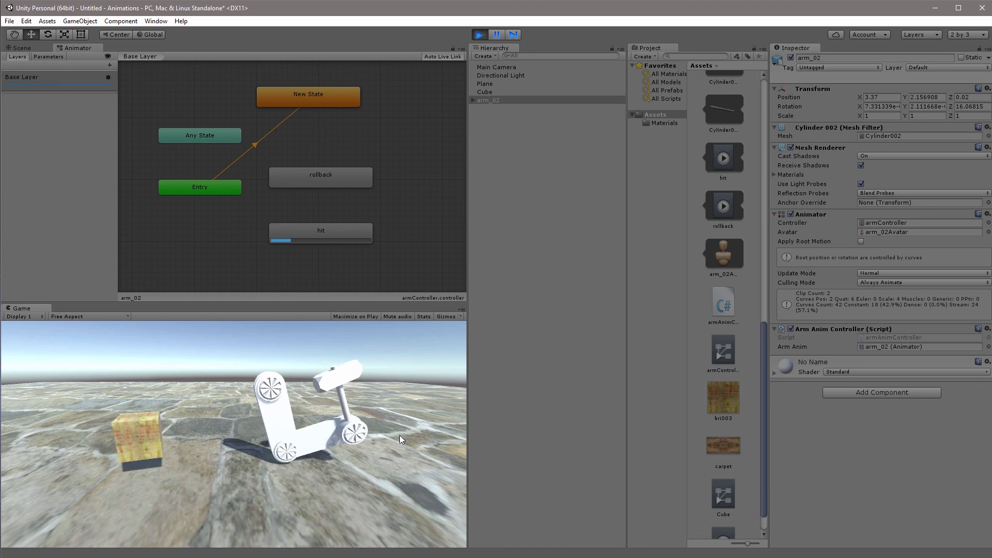
pyautogui.click(399, 435)
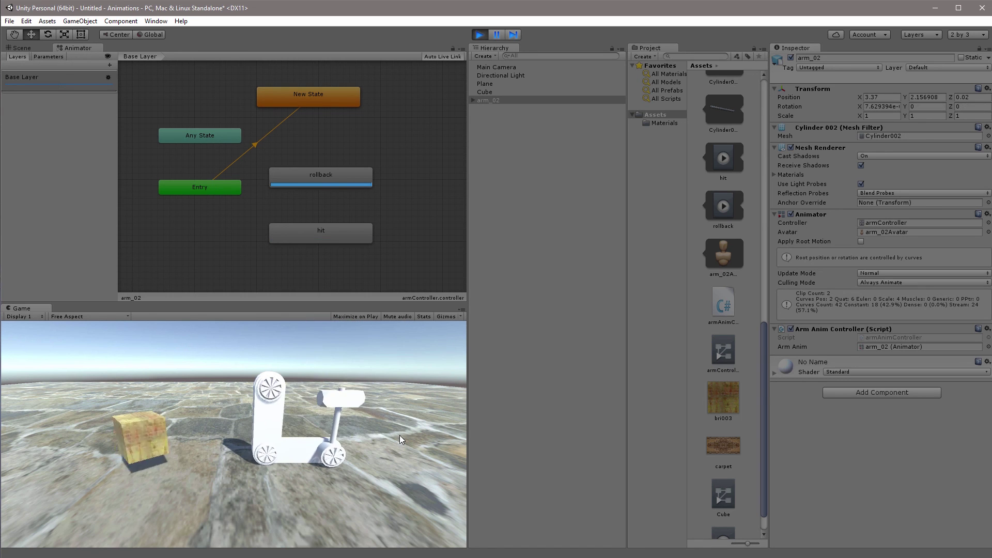
pyautogui.click(399, 435)
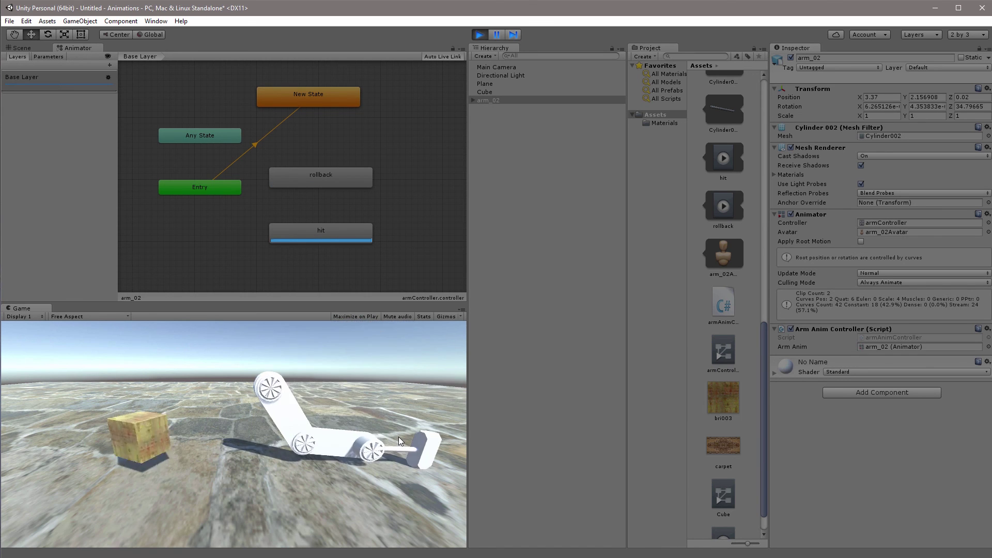